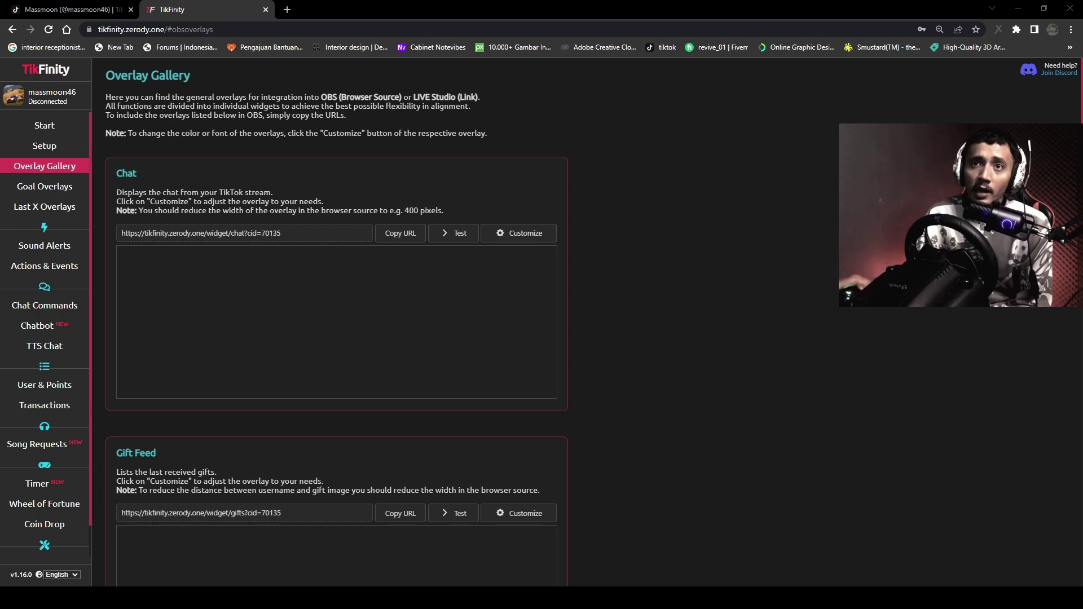
Go to Actions & Events and create a new action named "like 10"
click(45, 126)
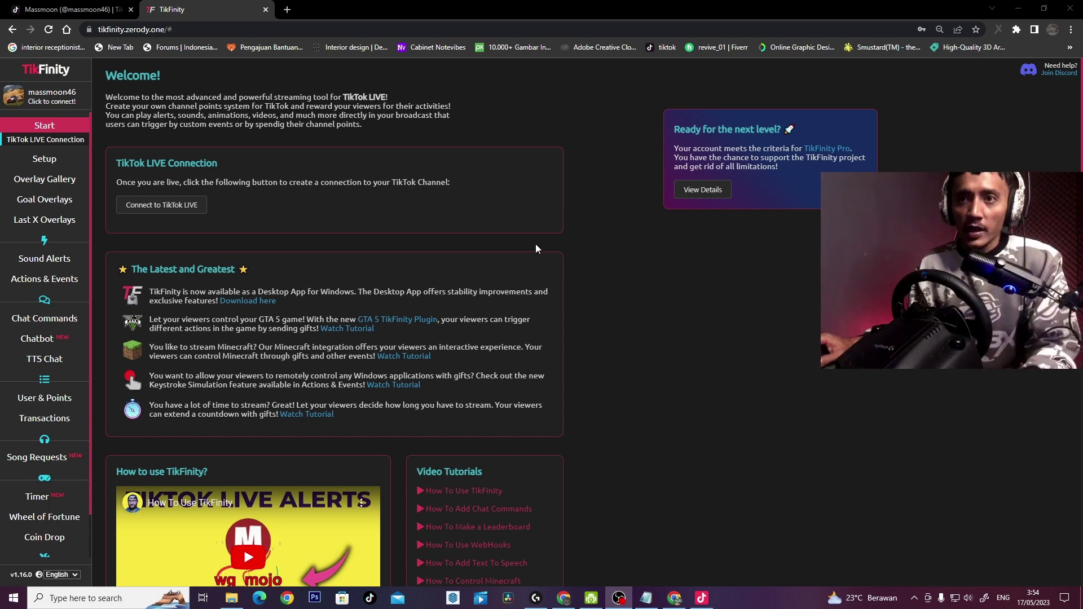
click(57, 280)
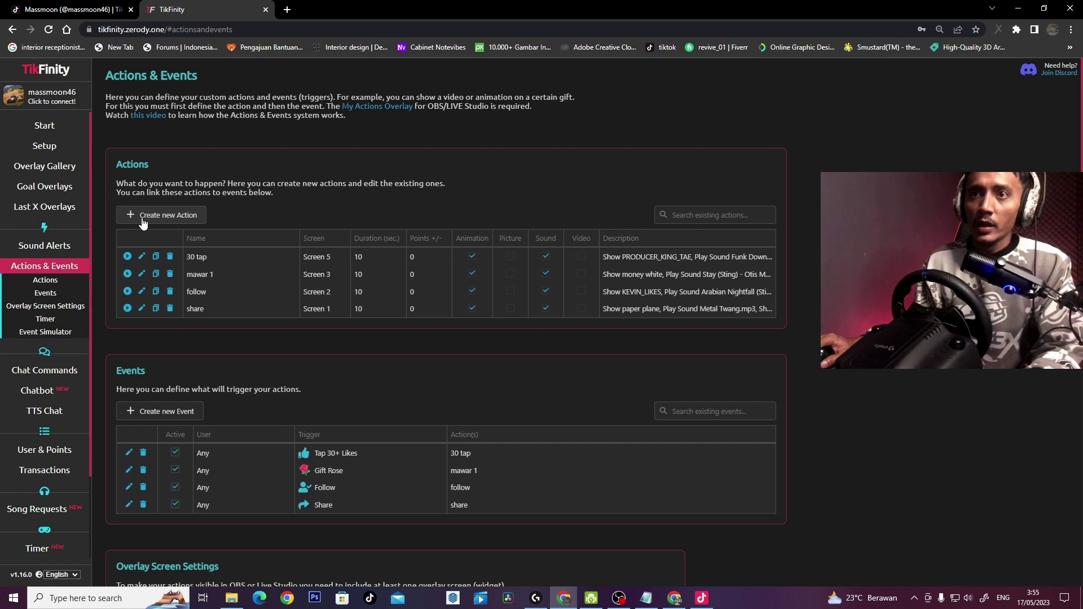
click(169, 216)
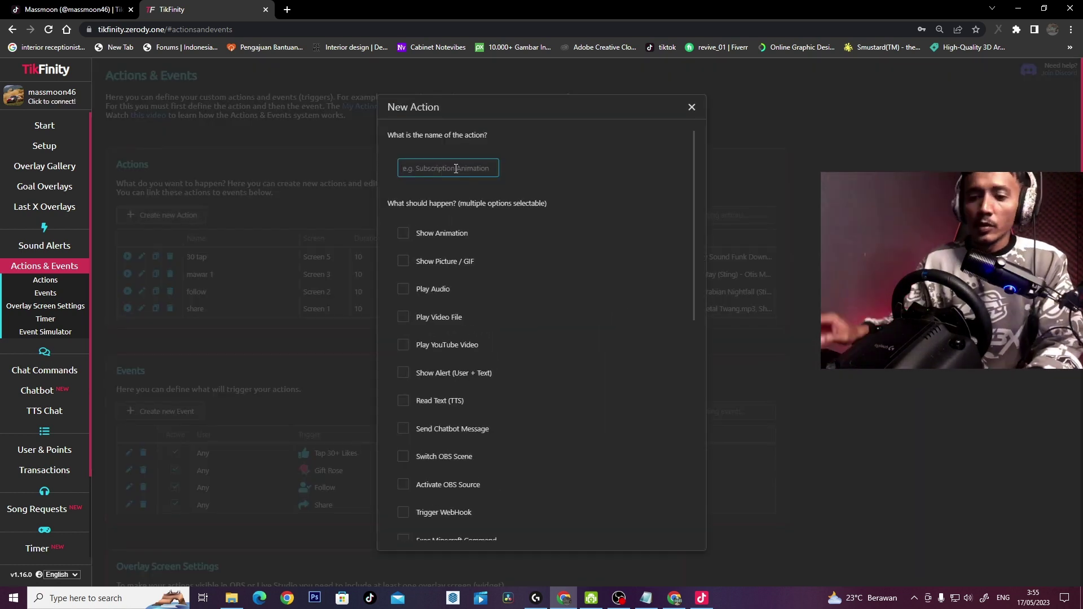
text(like )
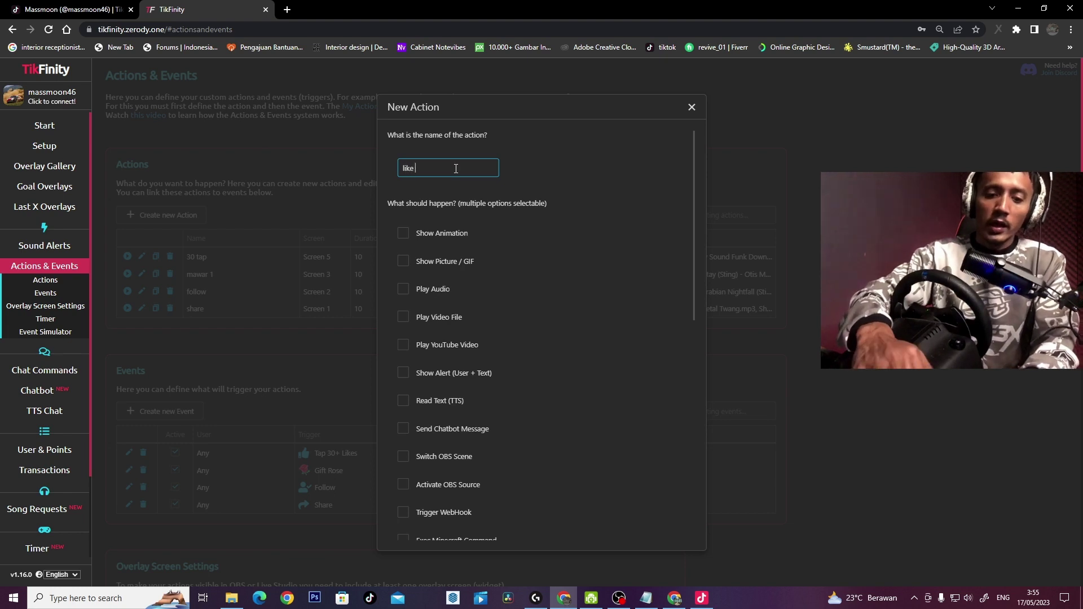
text(10)
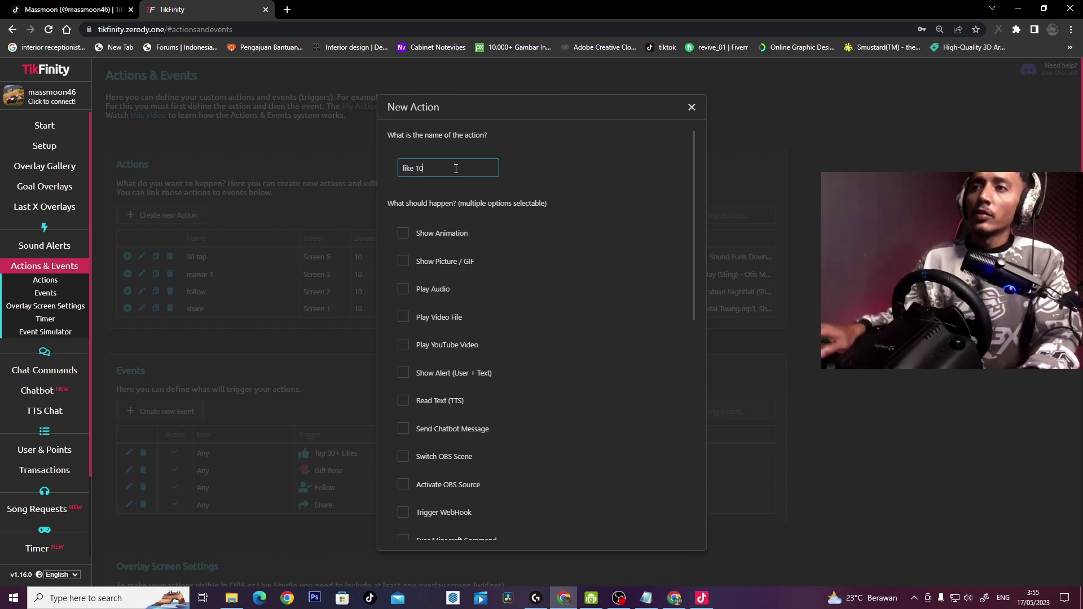
Enable Show Animation for the action and choose LEVEL_GUN from the gift animations
click(445, 233)
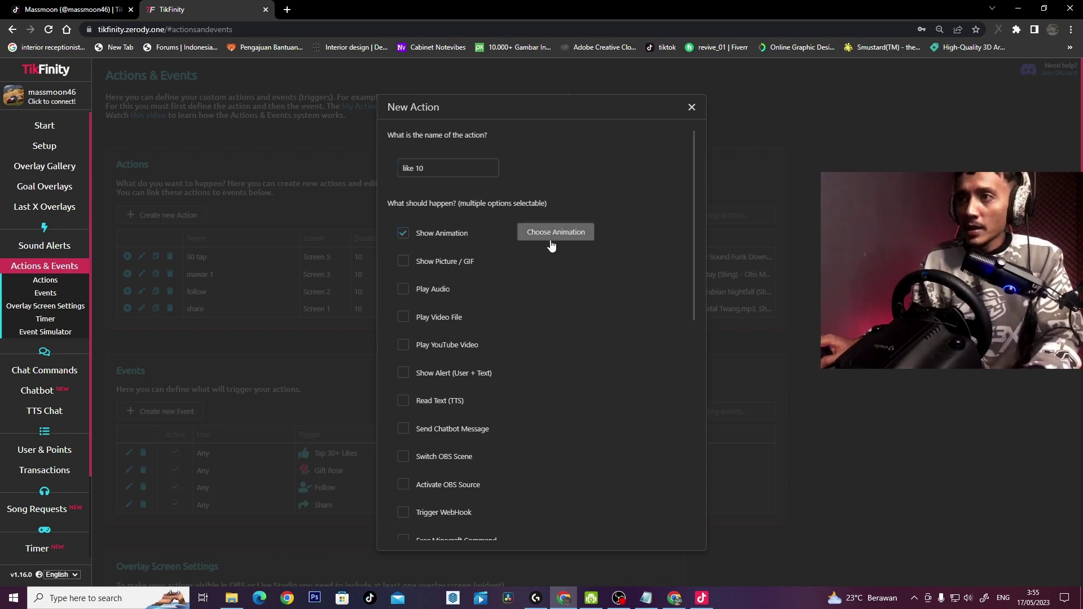
click(550, 239)
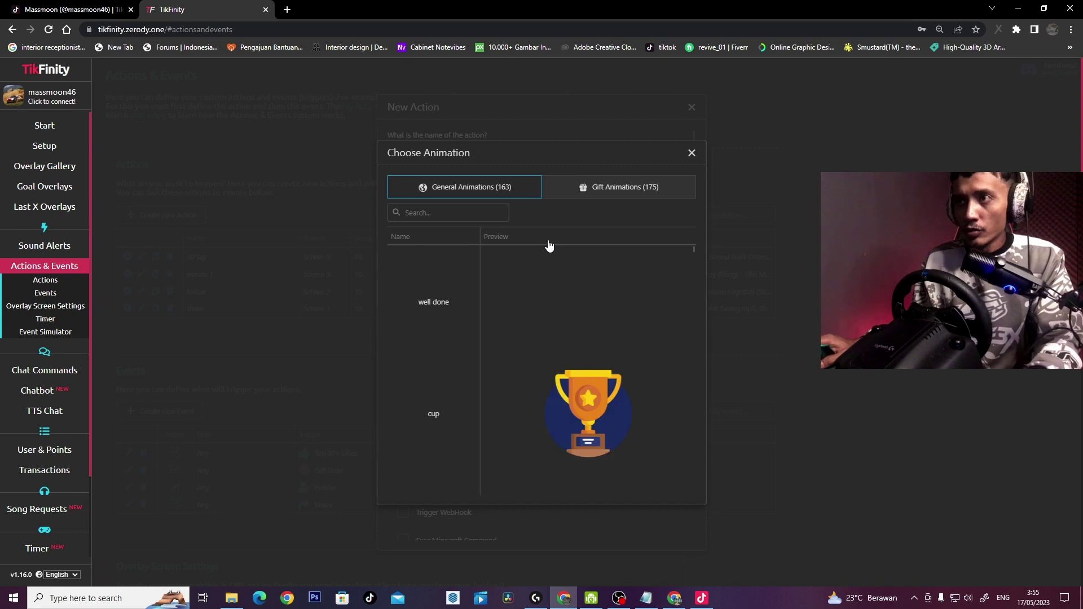
click(633, 190)
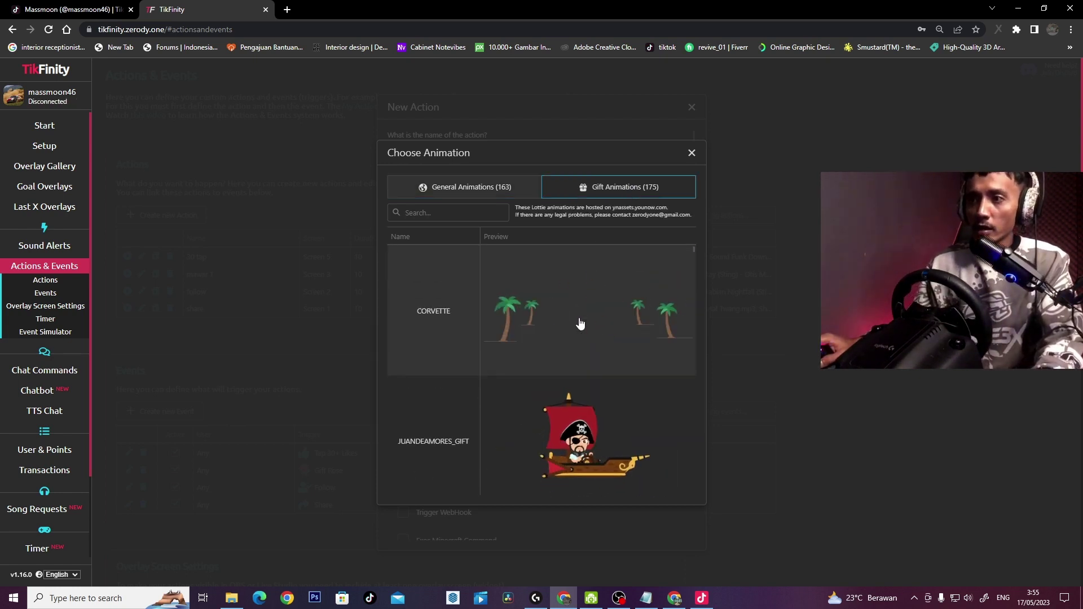
scroll(578, 321, down, 2)
scroll(578, 327, down, 4)
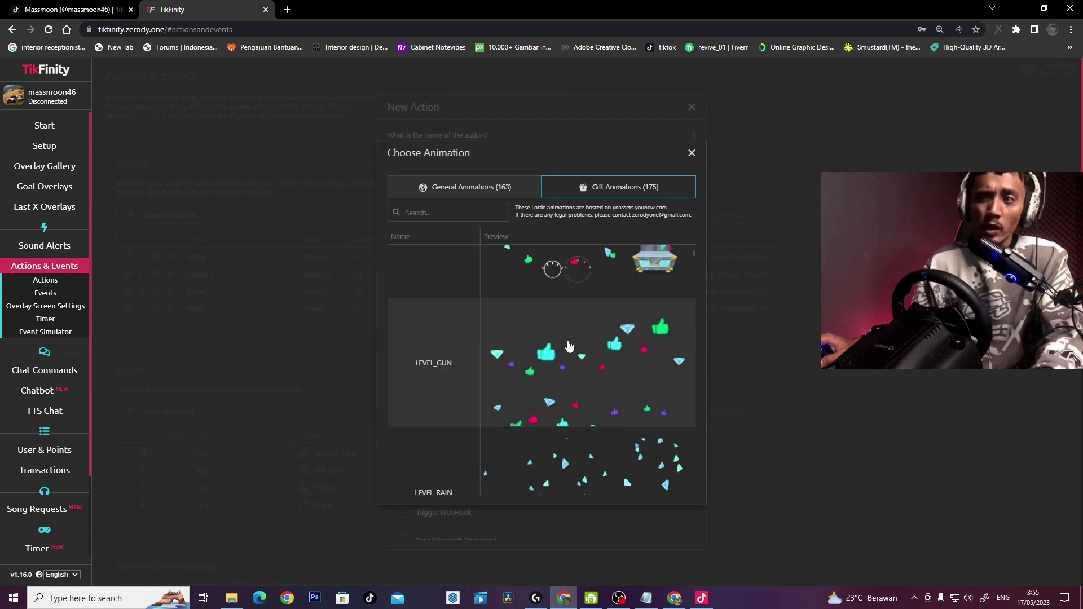
click(599, 358)
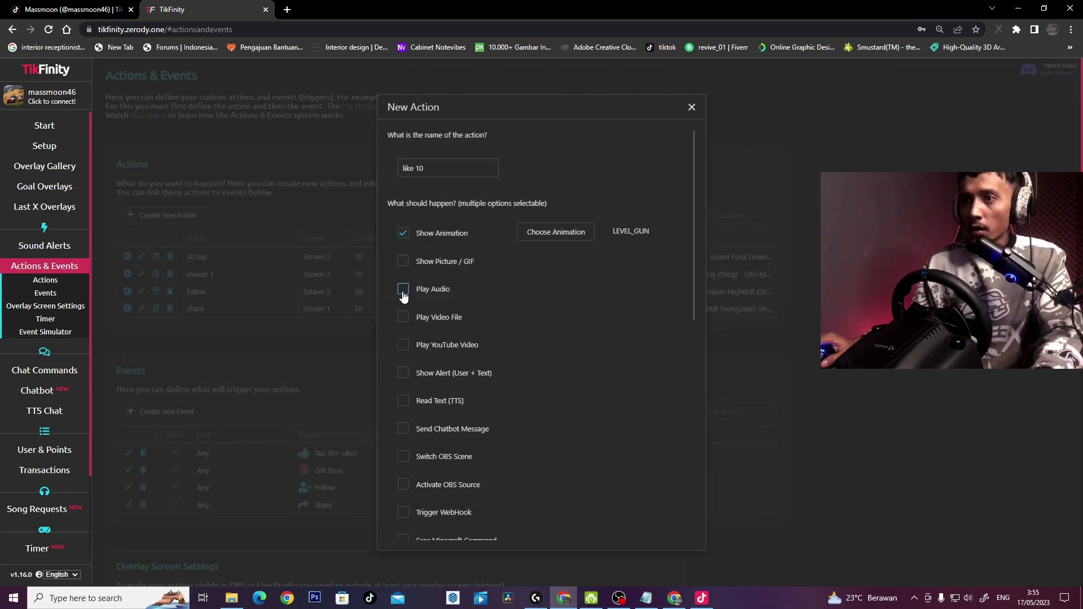
Enable Play Audio for the action and add "Funk Down (Sting) - MK2.mp3" from the Downloads folder
click(402, 290)
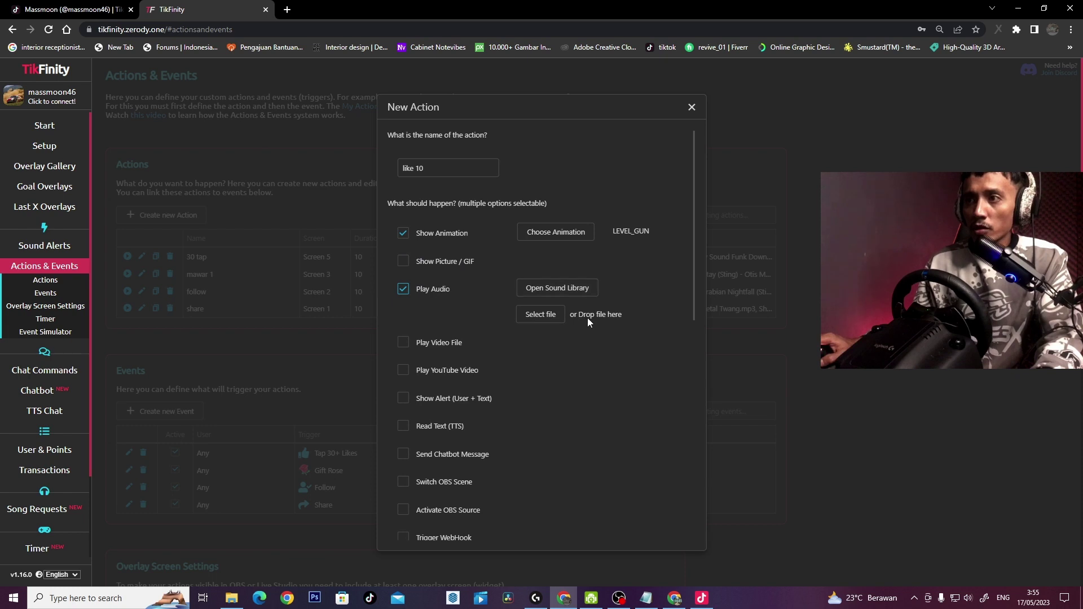
mouse_move(230, 603)
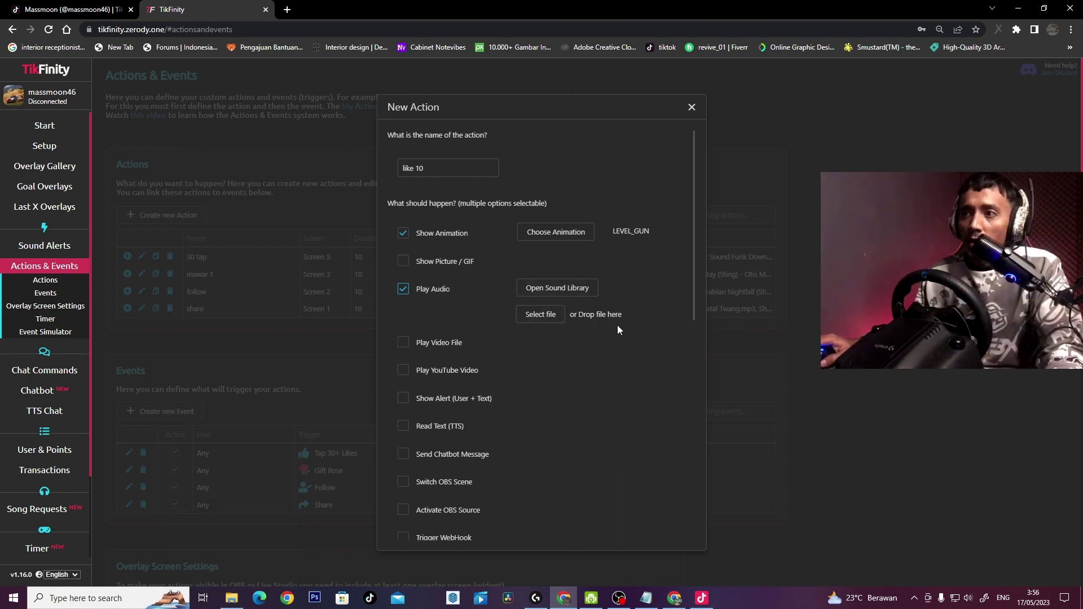
click(241, 598)
scroll(415, 322, up, 4)
drag(435, 94, 712, 82)
scroll(658, 282, down, 3)
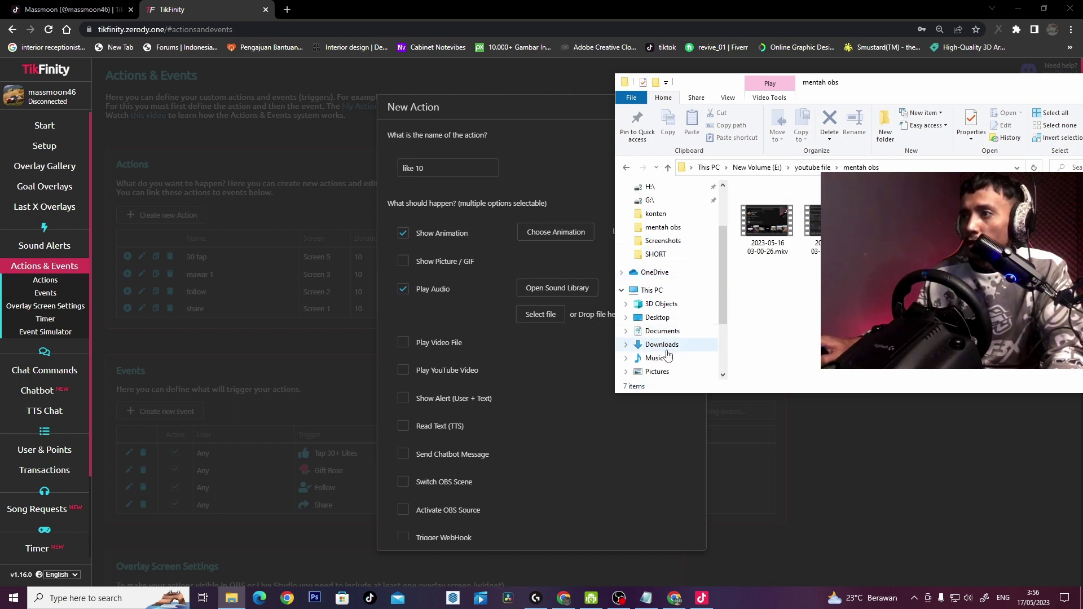
click(662, 344)
drag(767, 228, 577, 315)
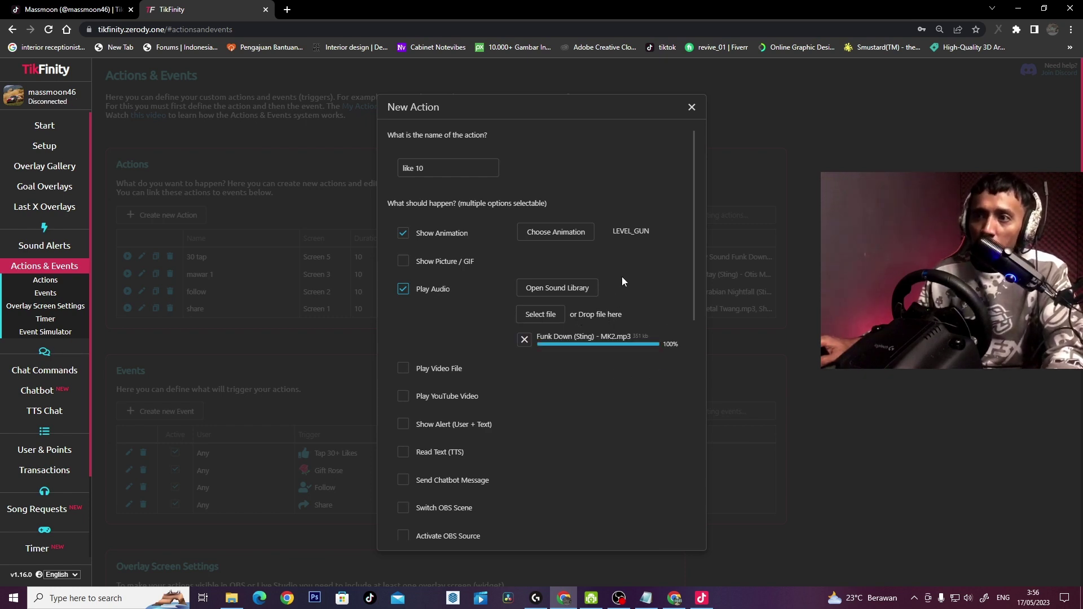
Enable Read Text (TTS) with the text "tenkyu sudah tap tap layar", lower its pitch slightly and test the voice
scroll(623, 281, down, 4)
scroll(623, 281, up, 2)
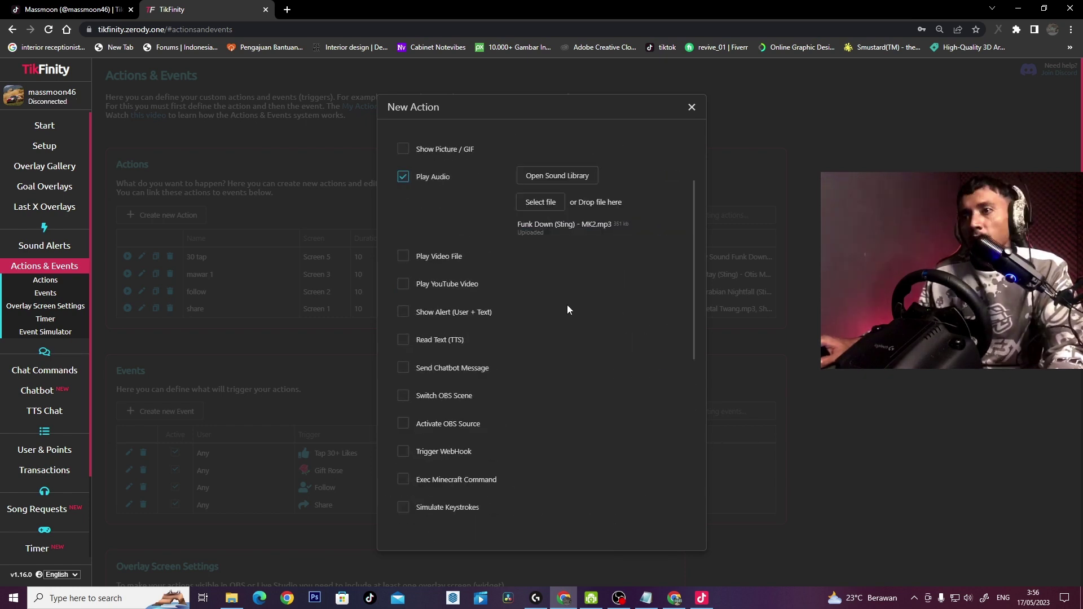
click(402, 340)
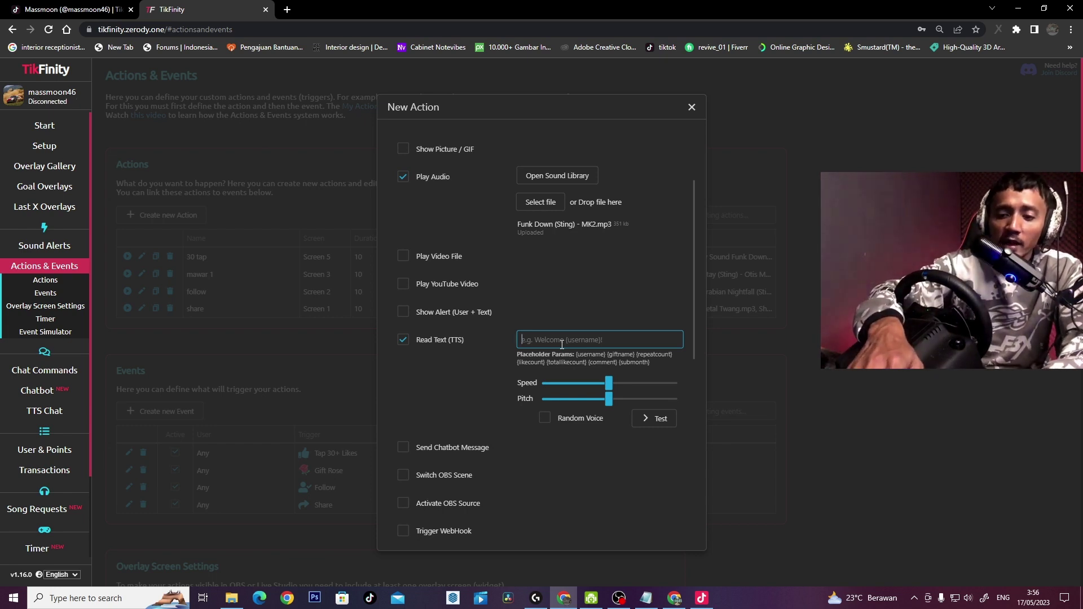
text(t)
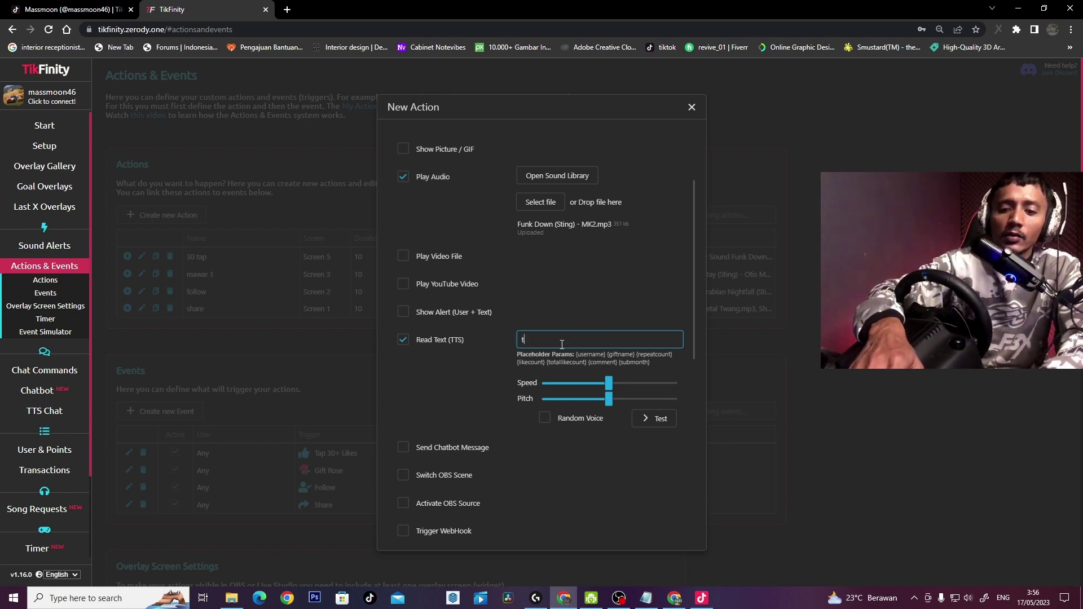
text(enkyu sudah)
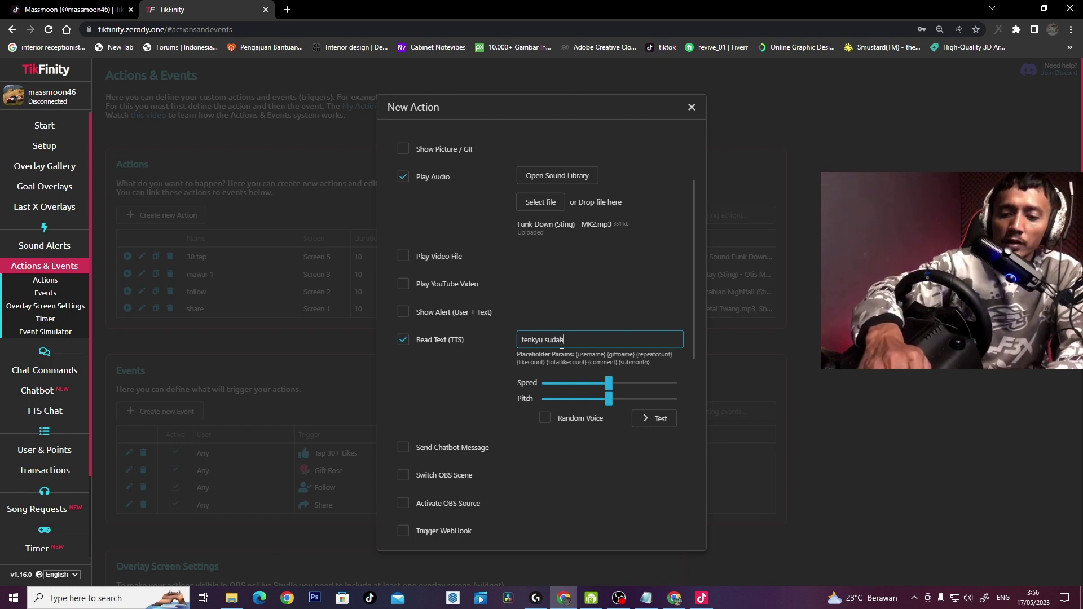
text( tap tap layar)
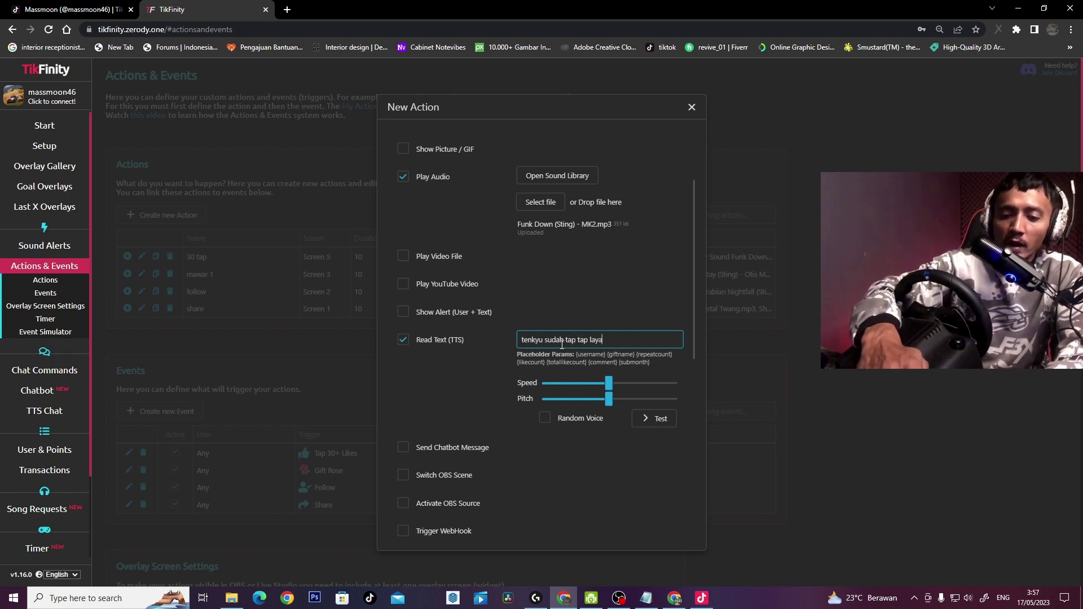
click(603, 399)
drag(605, 405, 599, 403)
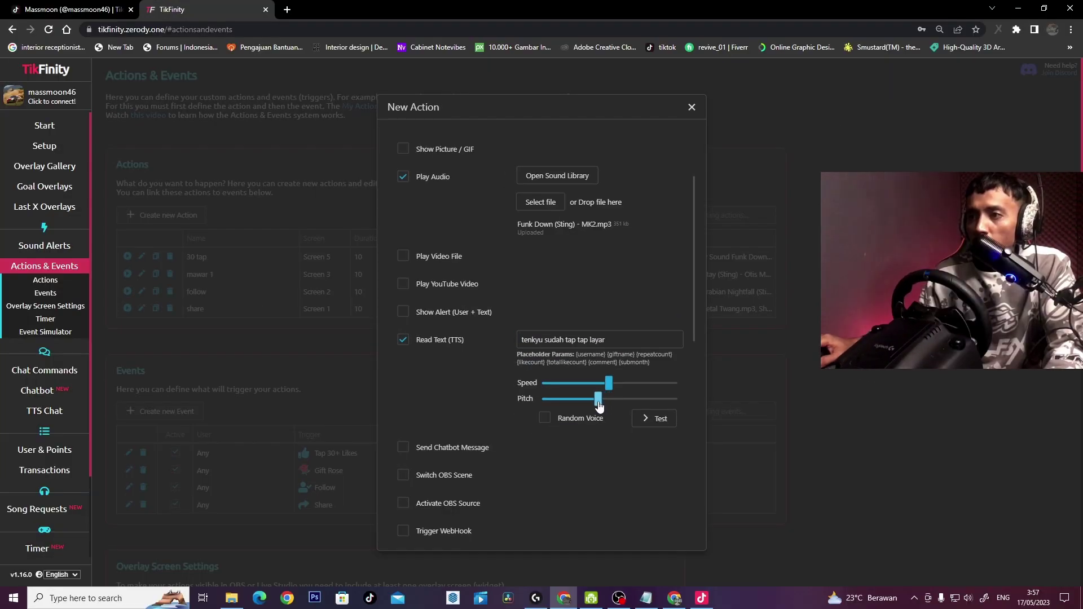
click(645, 423)
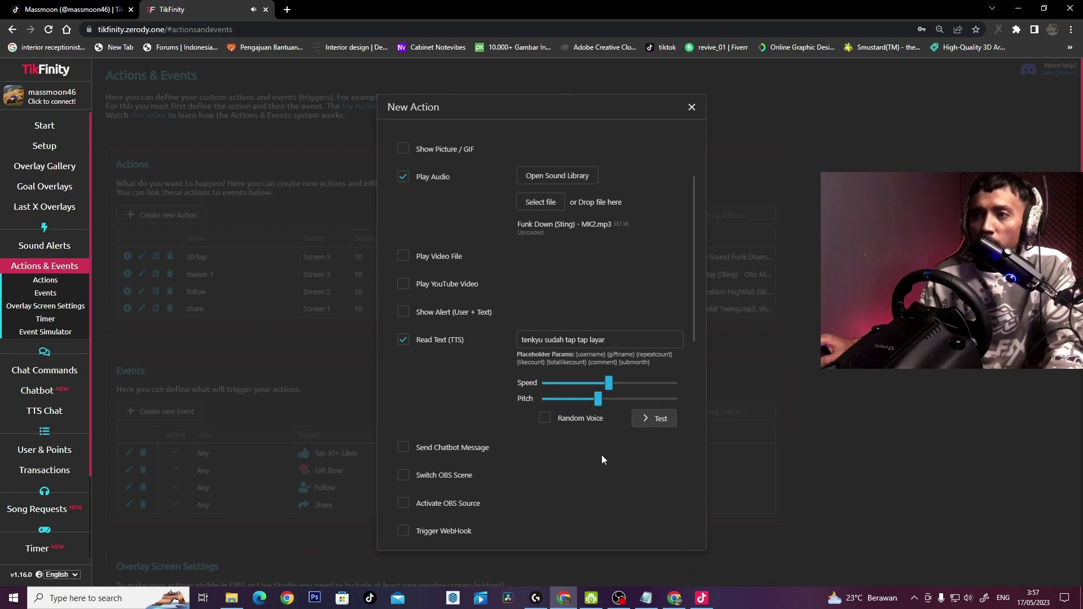
Set the action's display duration to 8 seconds
scroll(601, 454, down, 6)
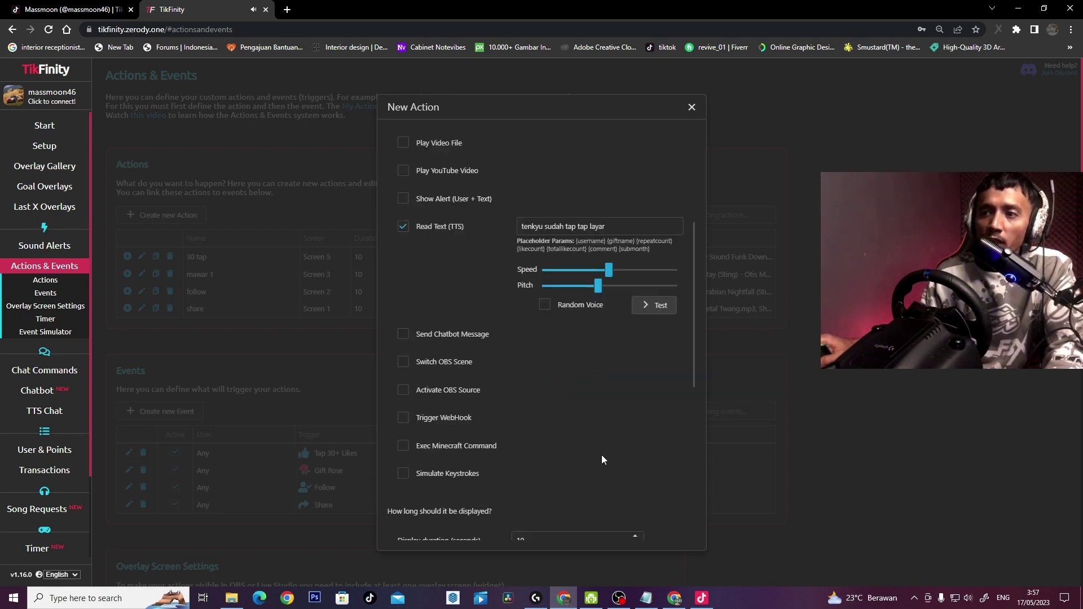
scroll(604, 440, up, 2)
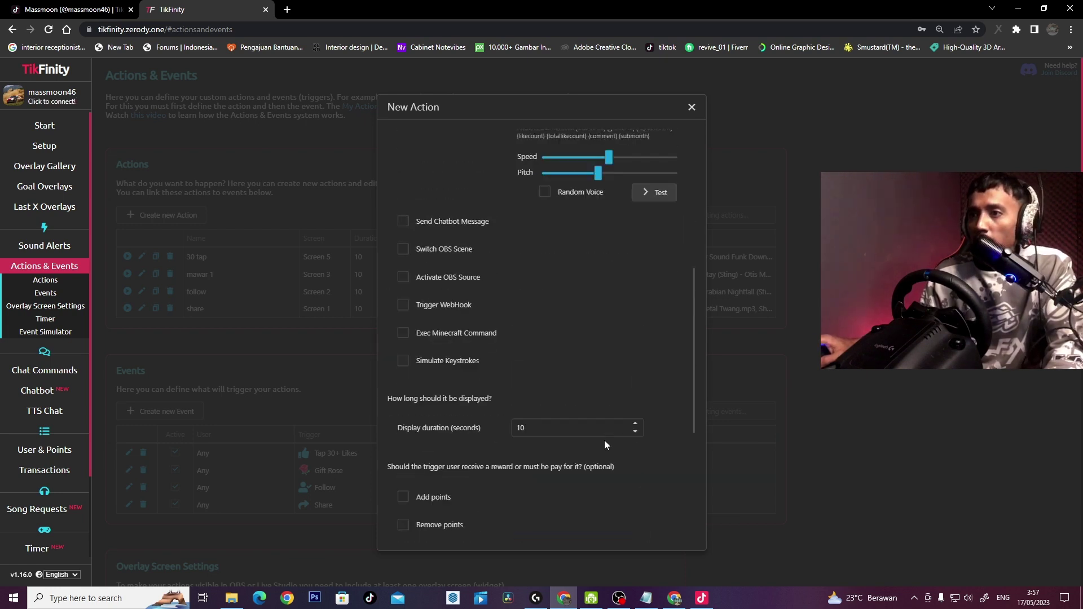
click(636, 432)
click(636, 432)
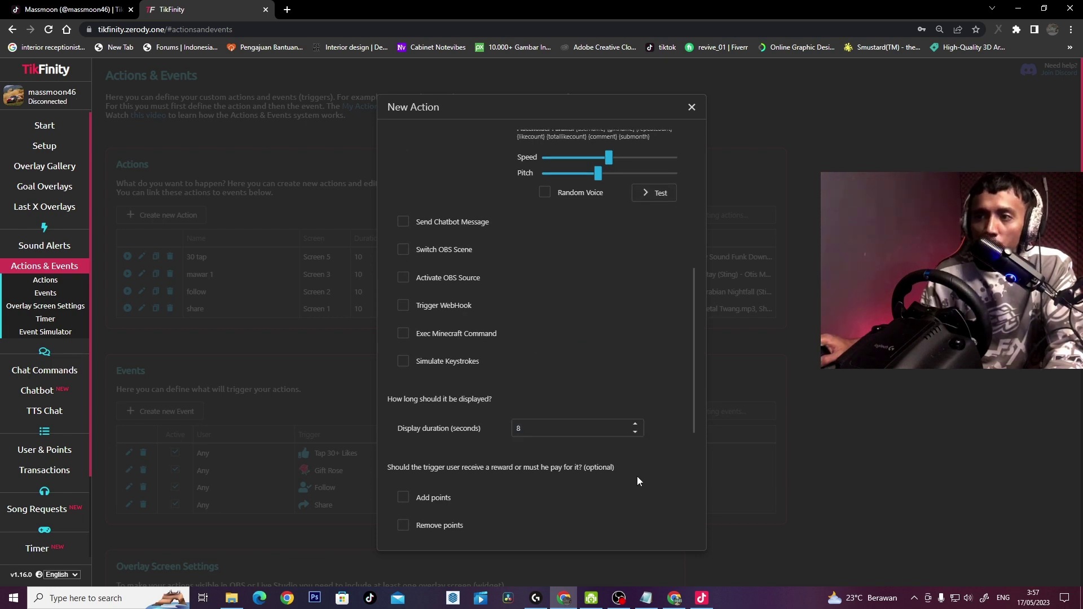
Lower the action's media sound volume to just over half and set its overlay screen to Screen 4
scroll(637, 479, down, 4)
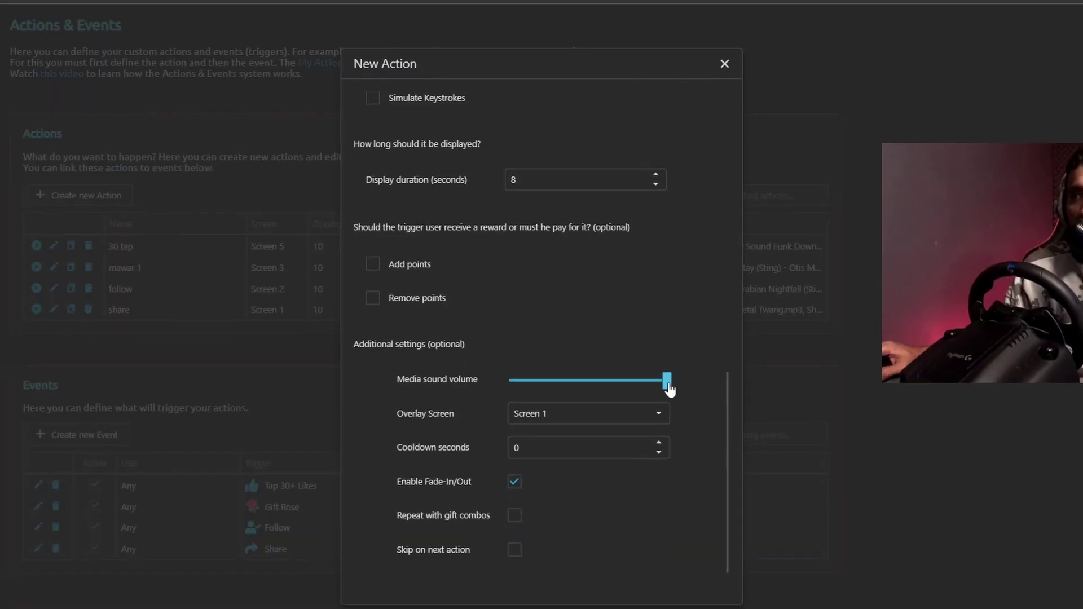
drag(650, 375, 589, 376)
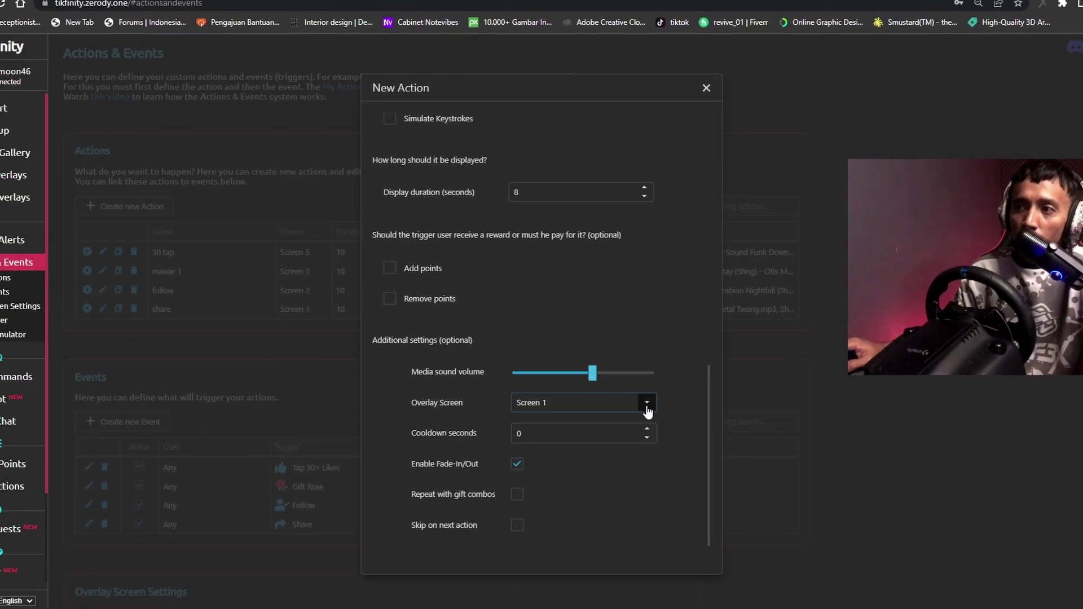
click(647, 404)
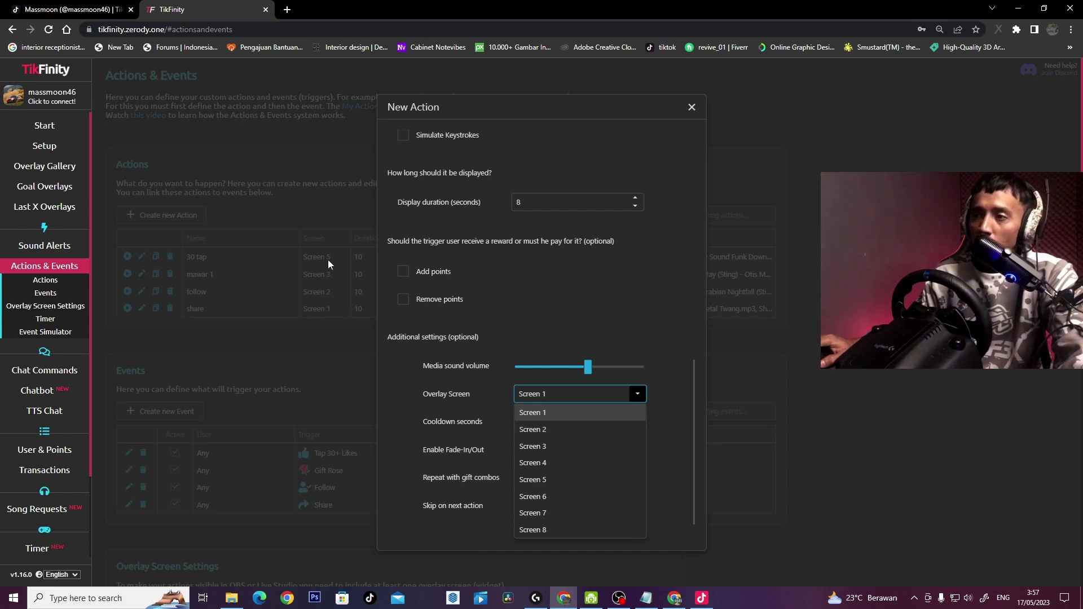
click(551, 462)
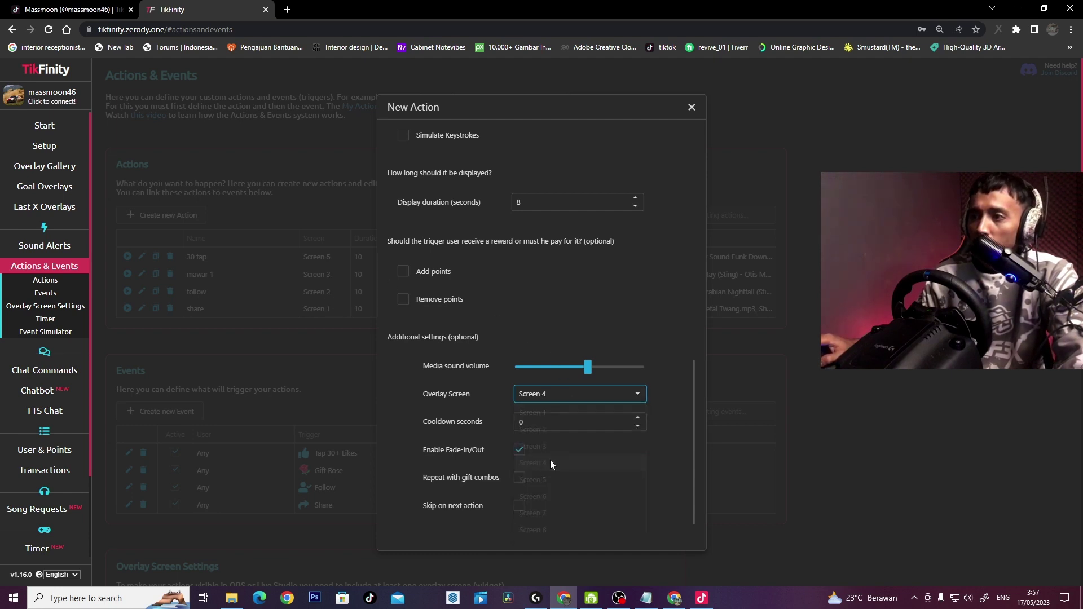
scroll(604, 469, down, 1)
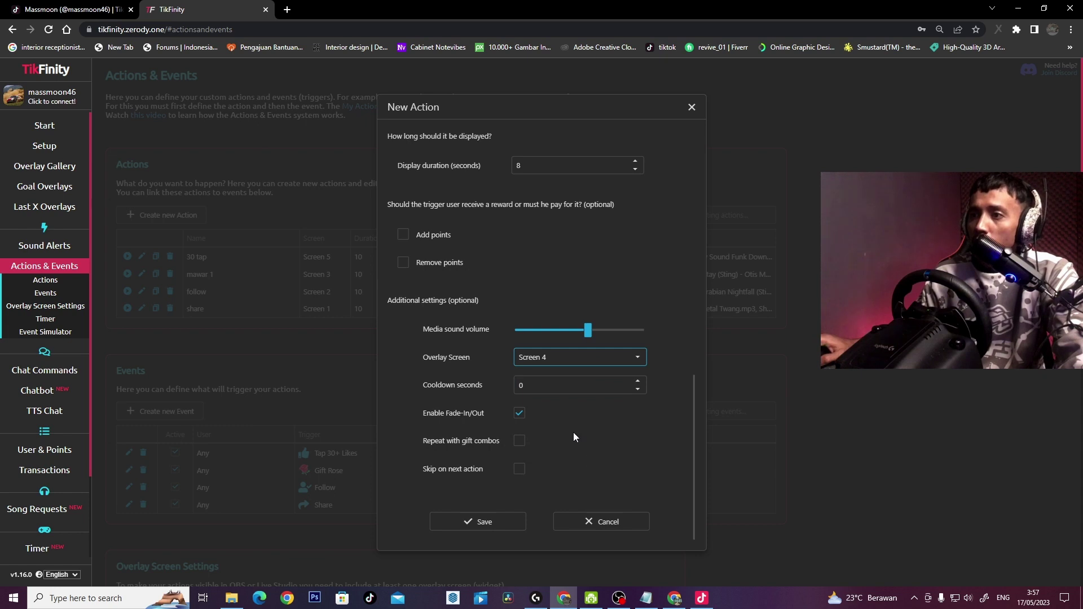
Review the settings of the "like 10" action and save it
scroll(635, 453, up, 10)
scroll(637, 453, down, 7)
scroll(638, 452, up, 6)
scroll(638, 453, down, 4)
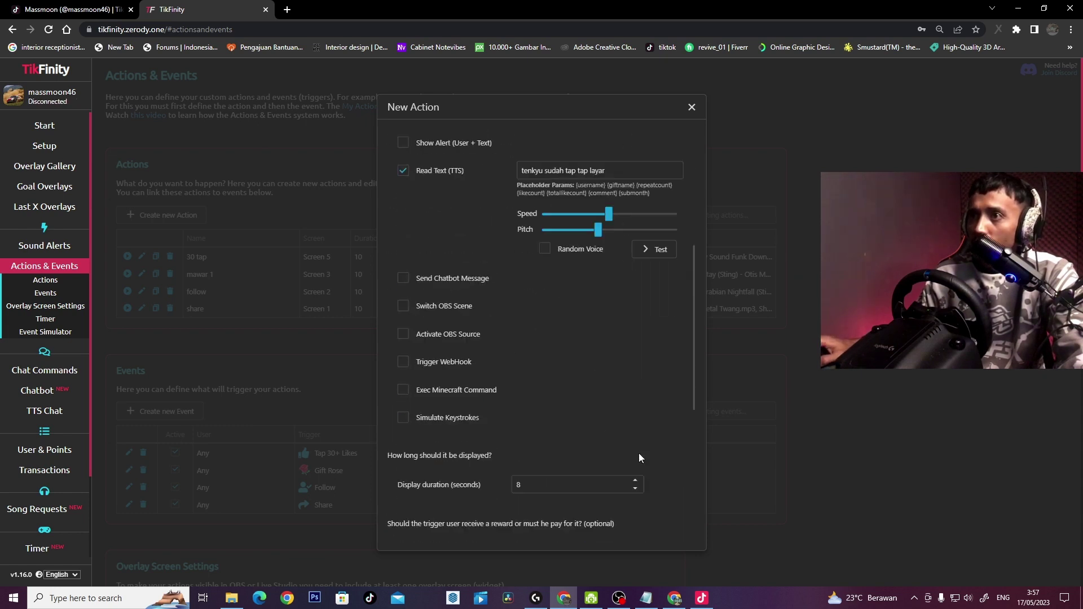
scroll(639, 452, up, 5)
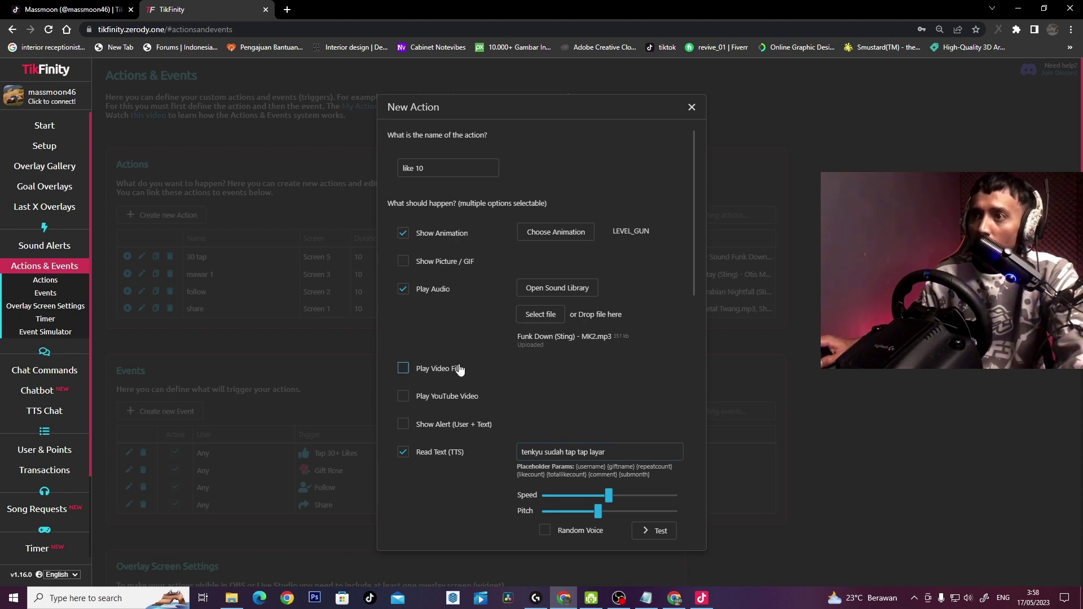
scroll(459, 368, down, 4)
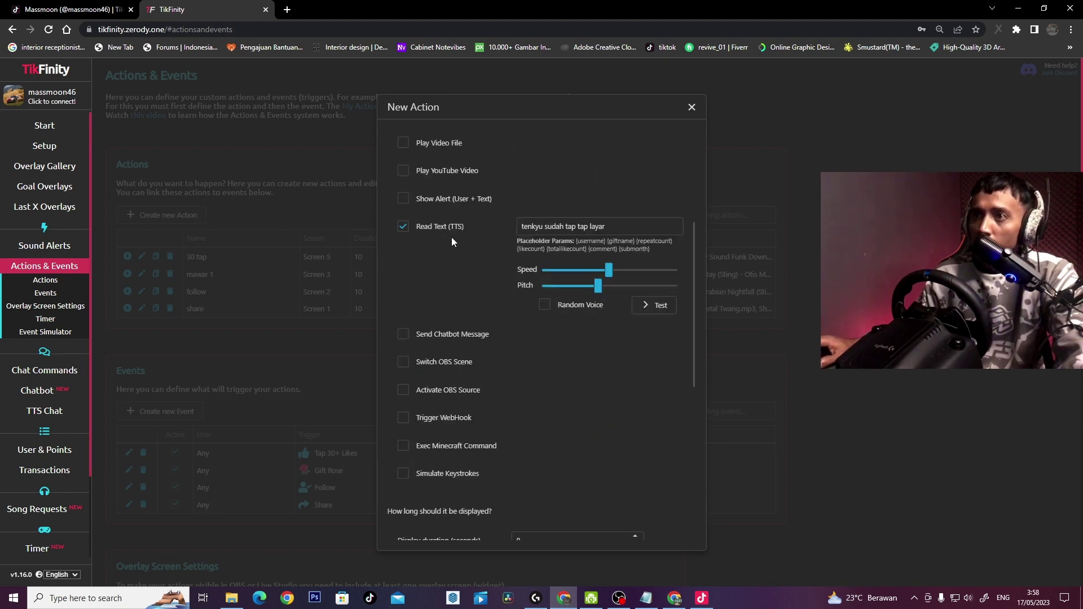
scroll(611, 440, down, 7)
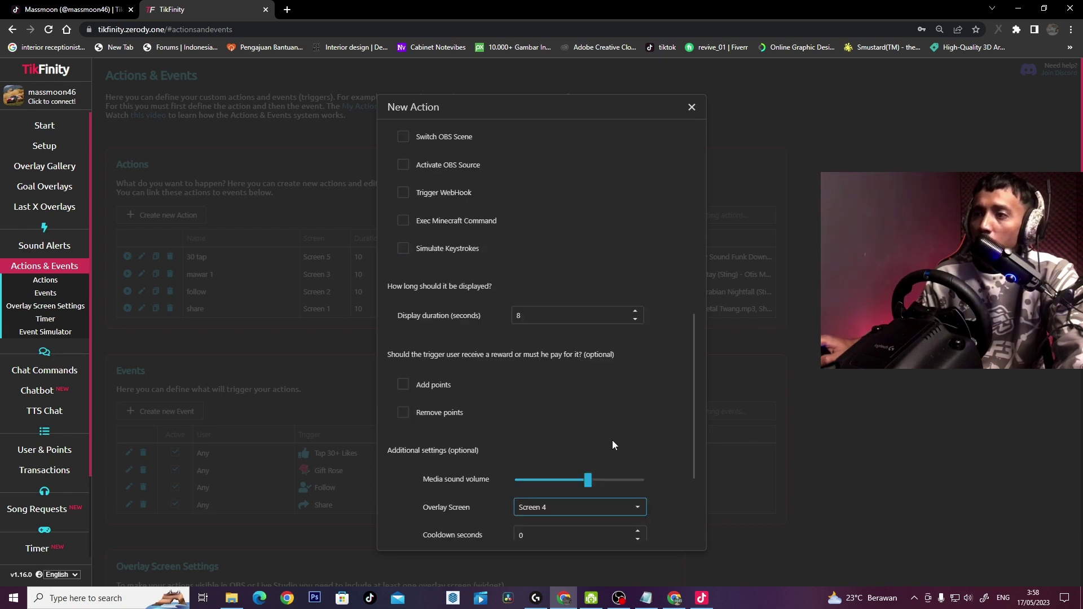
click(474, 522)
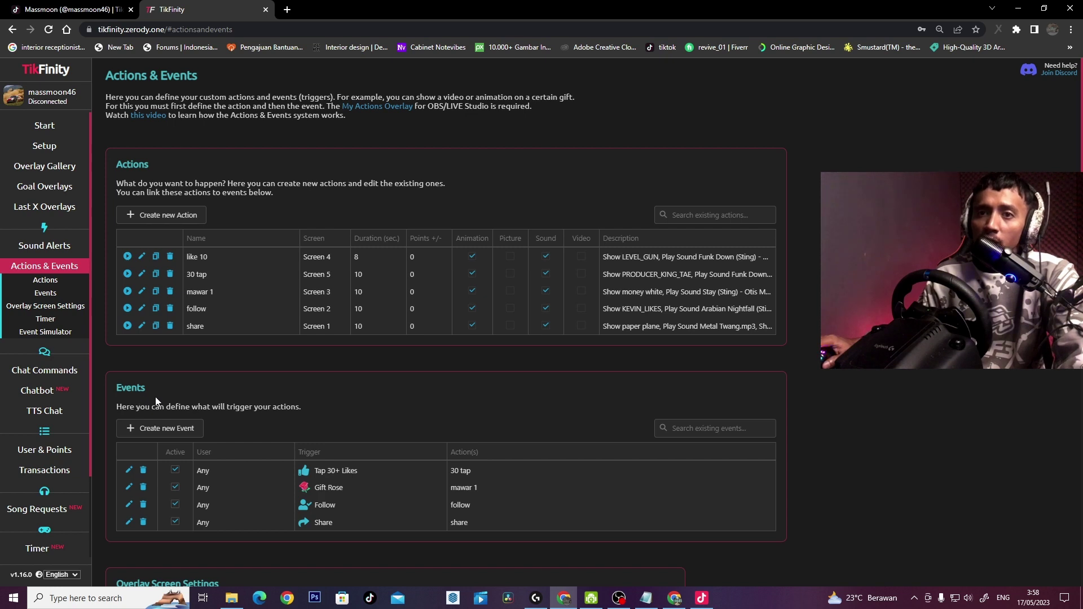
Create a new event for everyone, triggered by sending likes (taps) with a minimum likes amount of 10
click(191, 432)
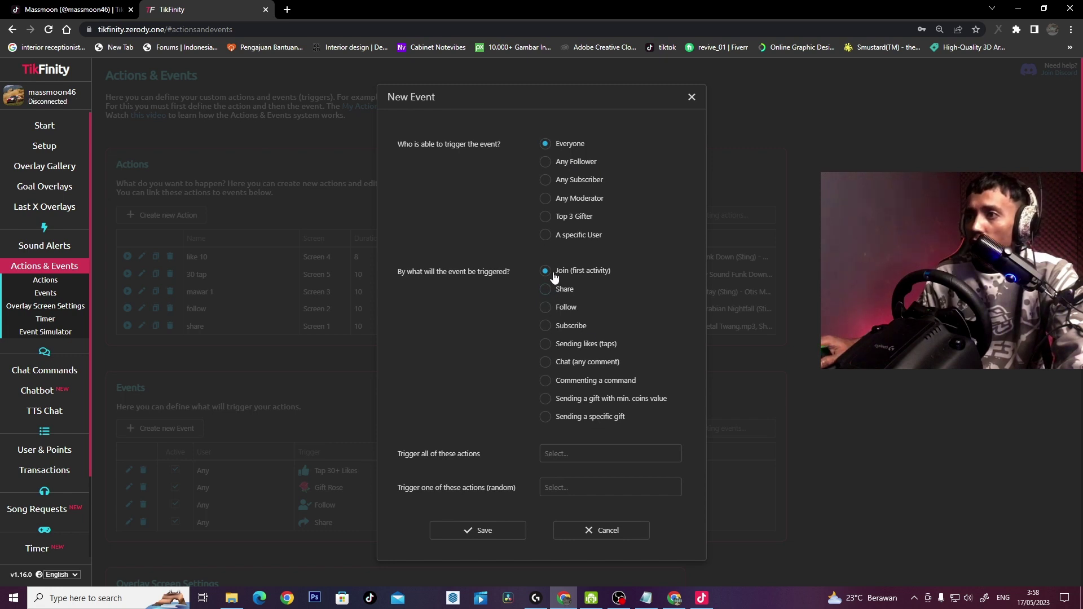
click(544, 345)
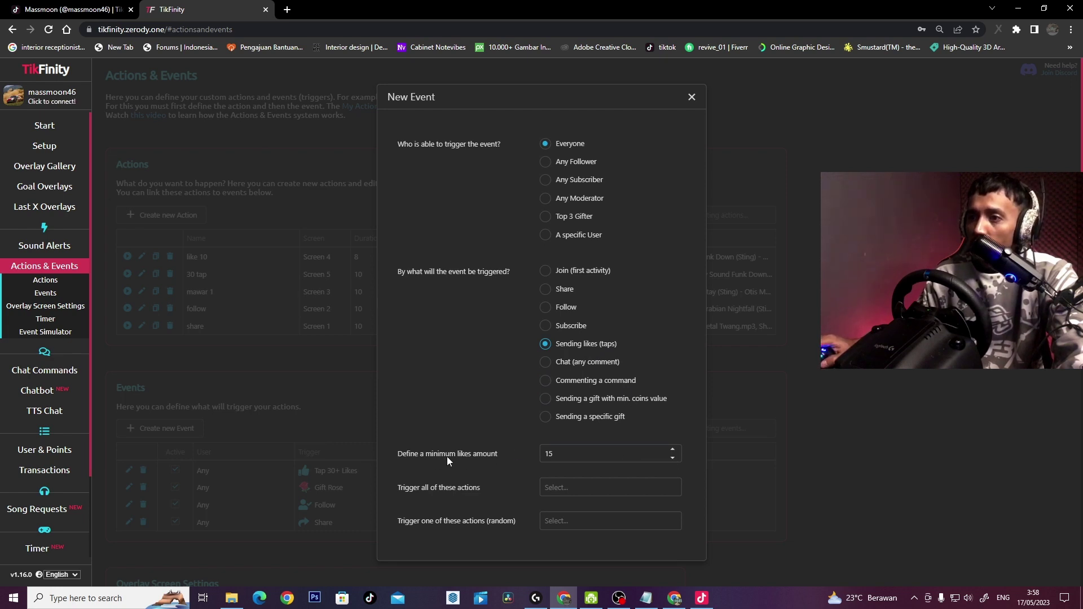
click(672, 458)
scroll(614, 418, down, 1)
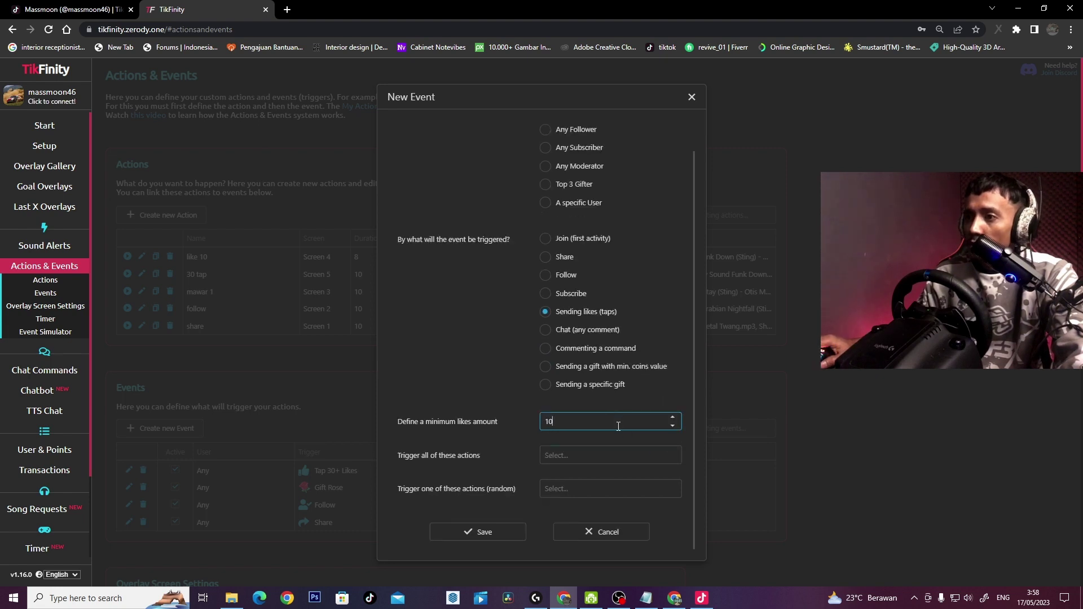
Assign the "like 10" action to both the trigger-all and trigger-one (random) settings and save the event
click(574, 463)
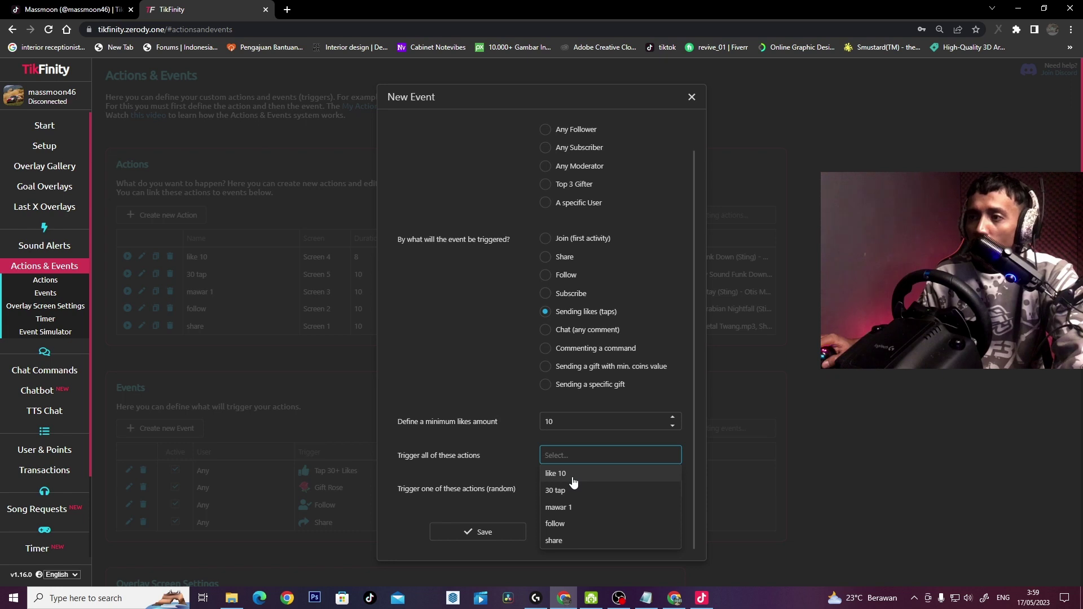
click(572, 475)
click(596, 495)
click(573, 511)
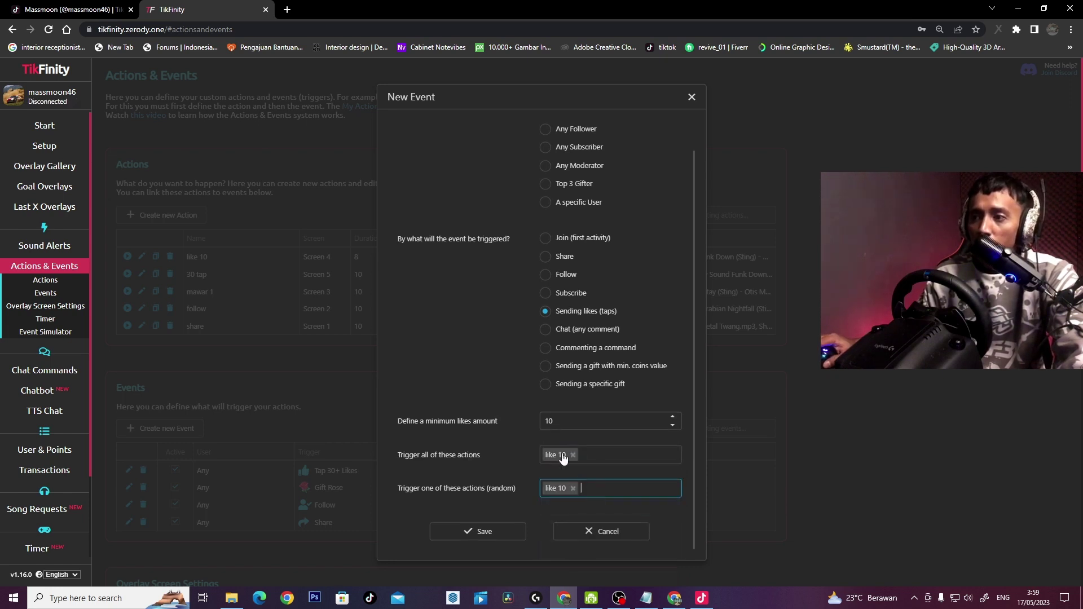
click(485, 535)
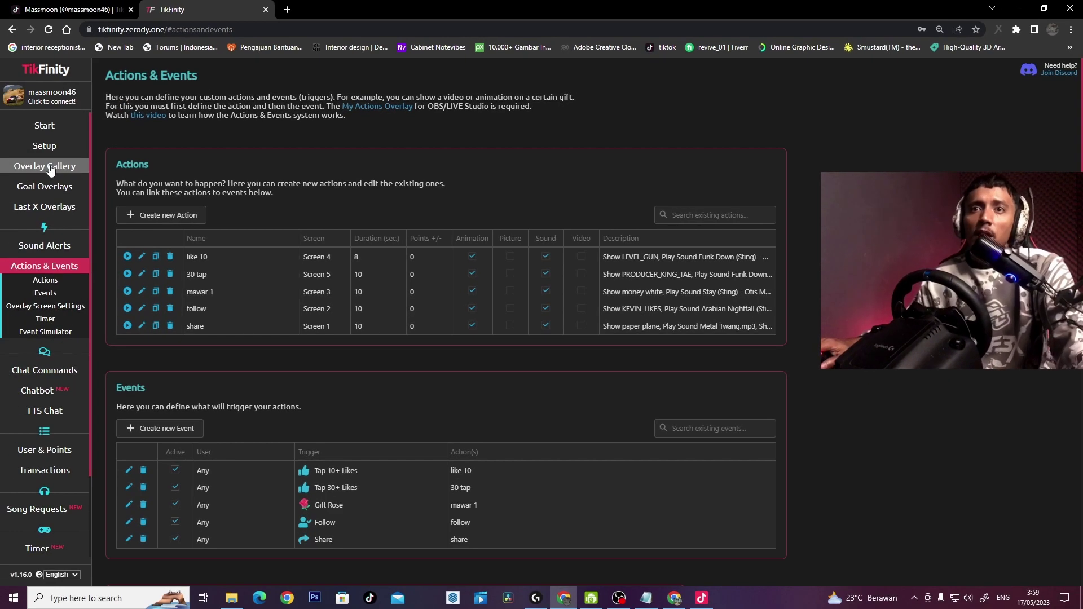
Find the My Actions overlay in the Overlay Gallery and set it to Screen 4
click(49, 167)
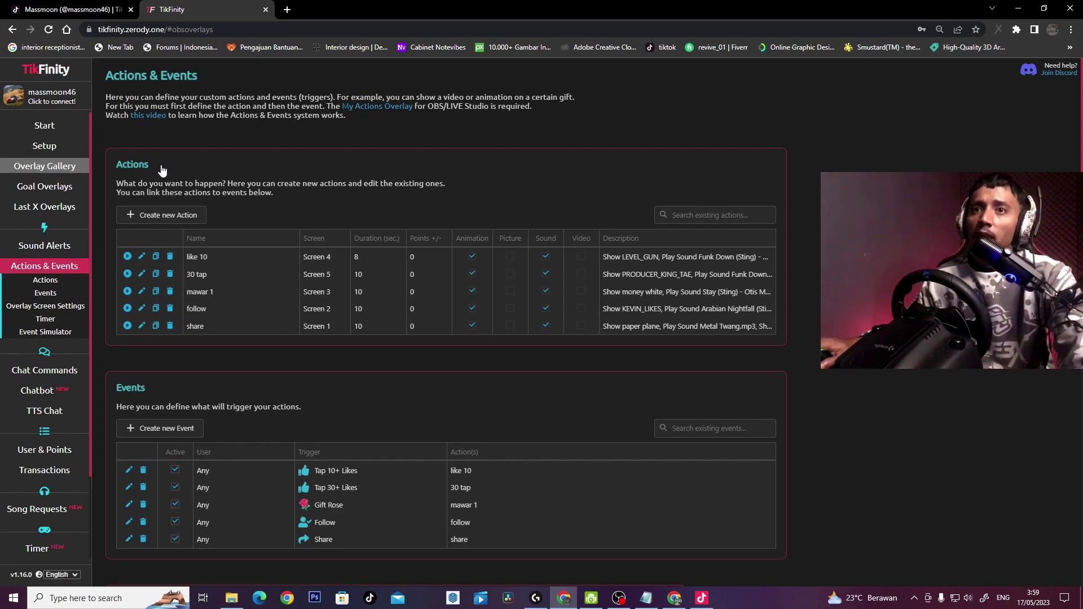
scroll(287, 299, down, 12)
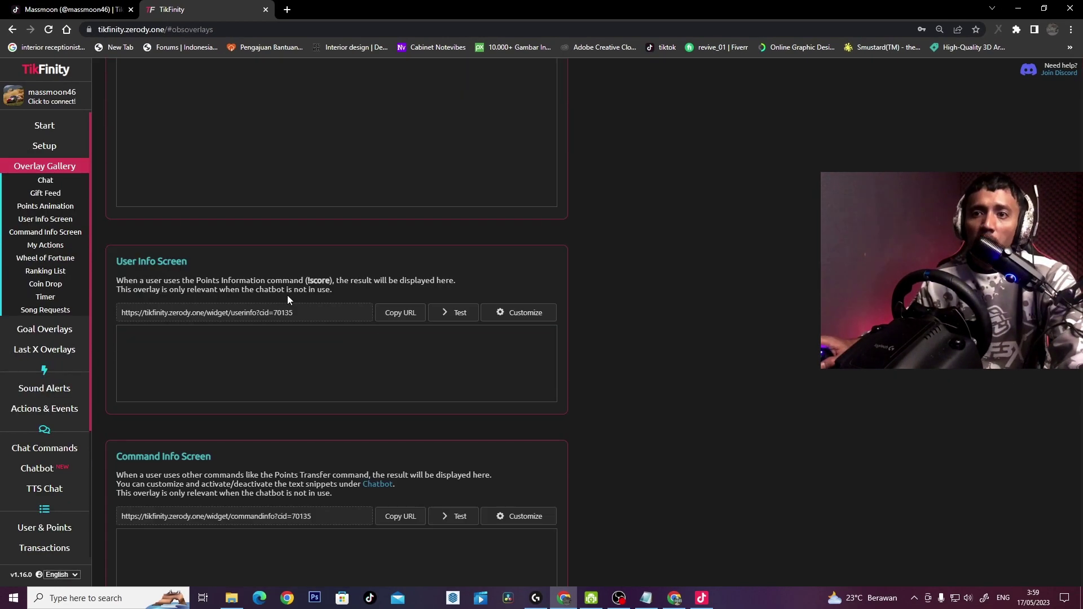
scroll(287, 296, down, 10)
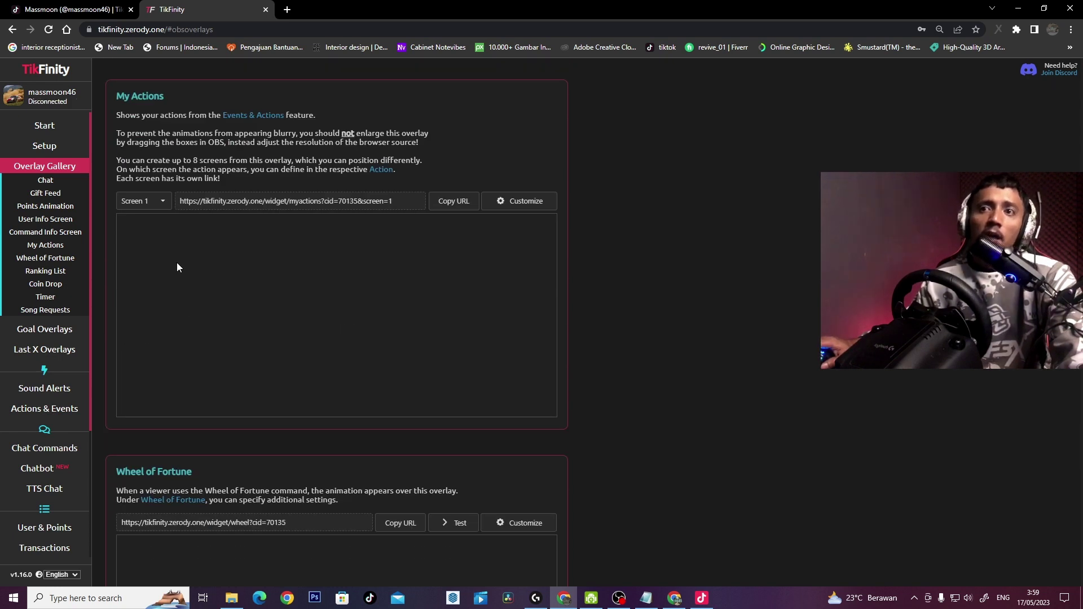
click(163, 204)
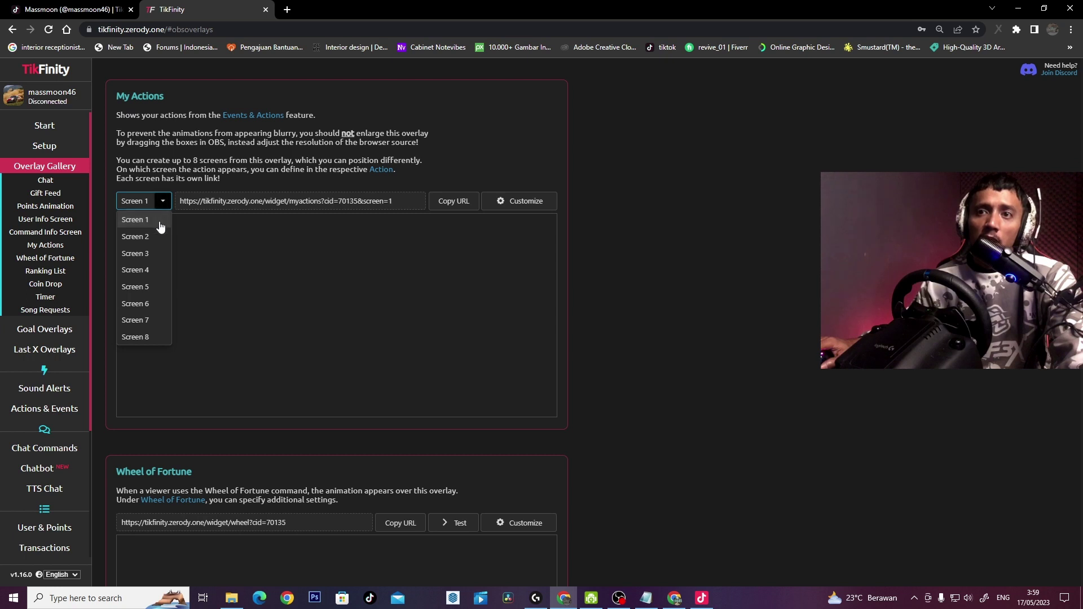
click(156, 269)
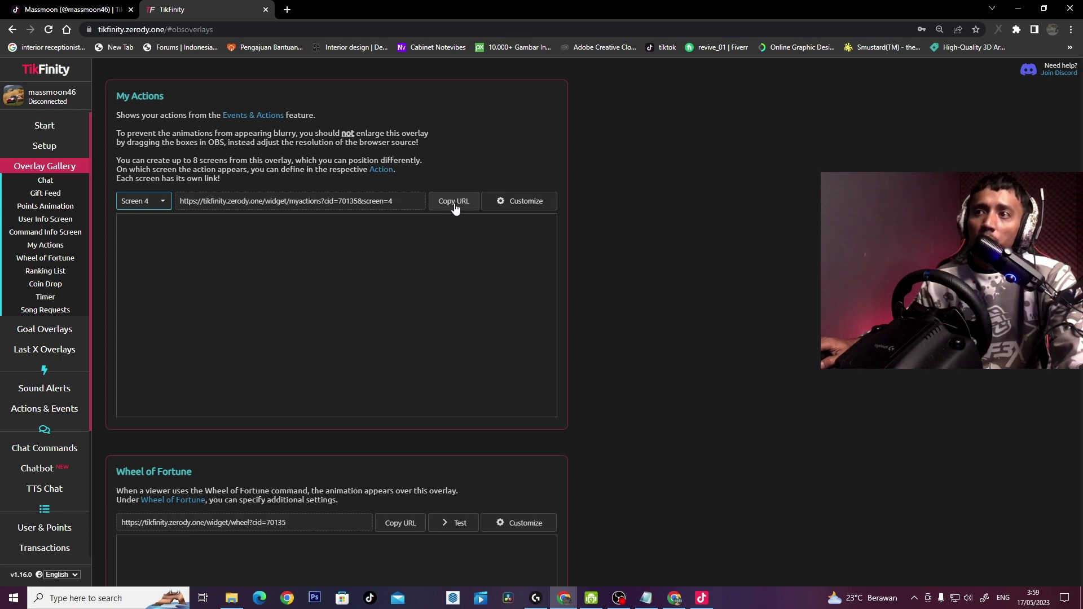
Switch to TikTok LIVE Studio, start a new Link source for the scene and move its dialog clear of the preview
mouse_move(705, 606)
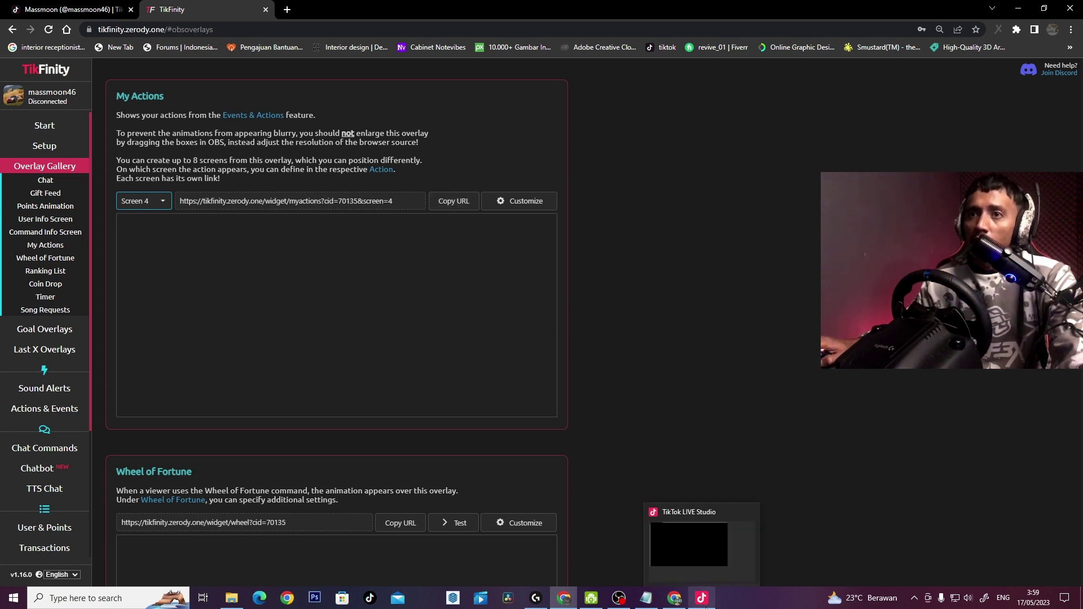
click(705, 606)
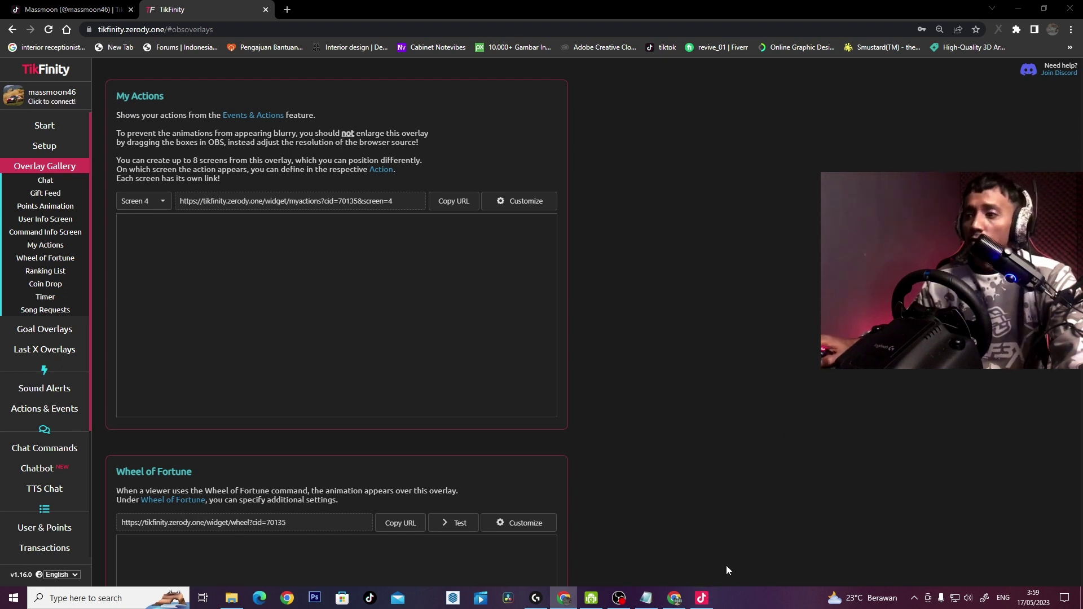
click(700, 600)
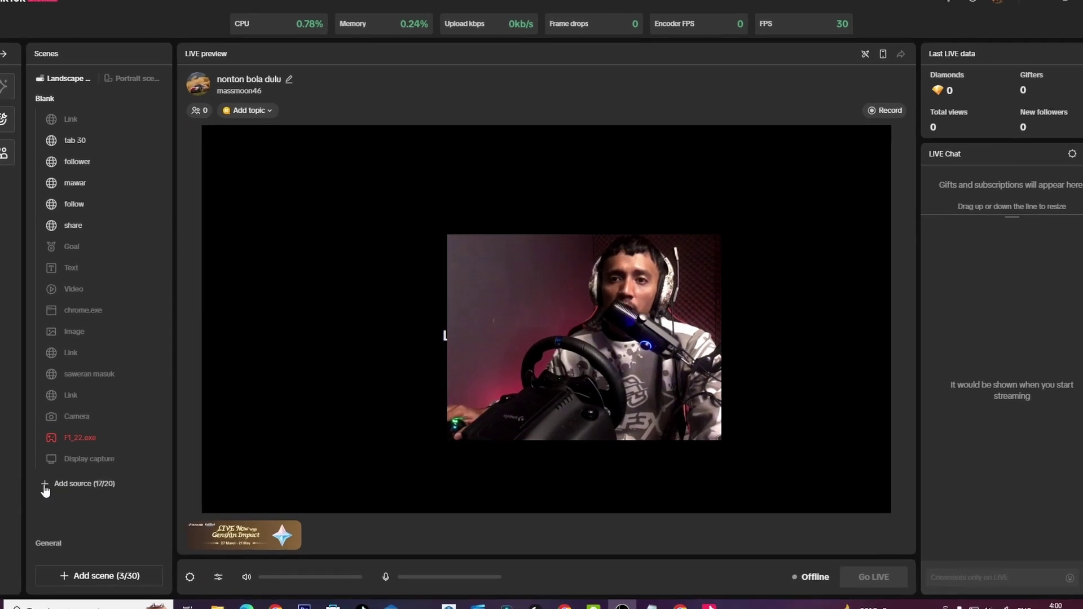
click(45, 485)
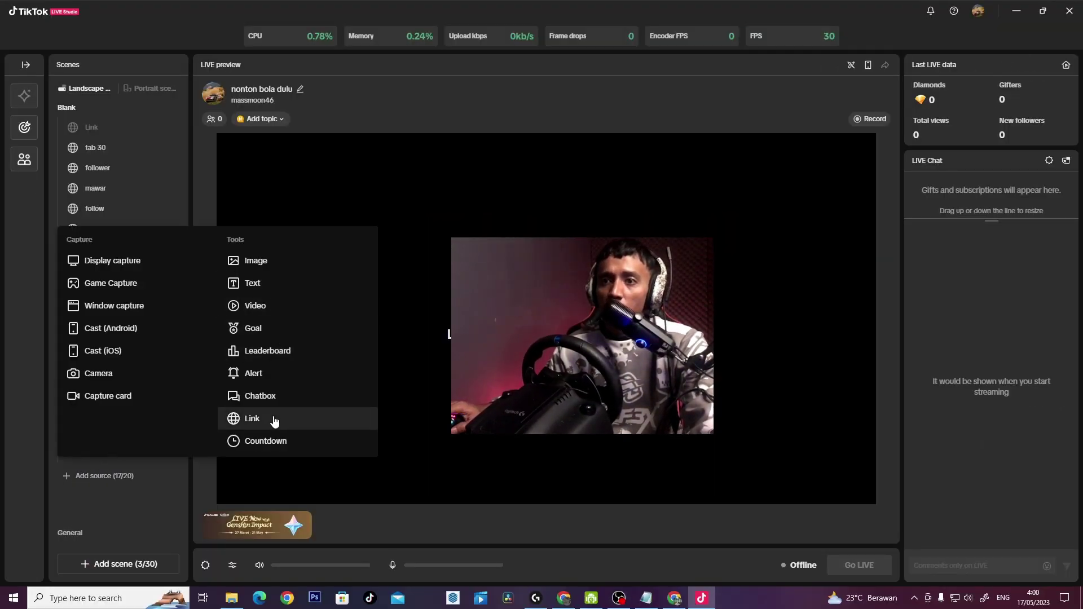
click(252, 419)
drag(597, 175, 284, 96)
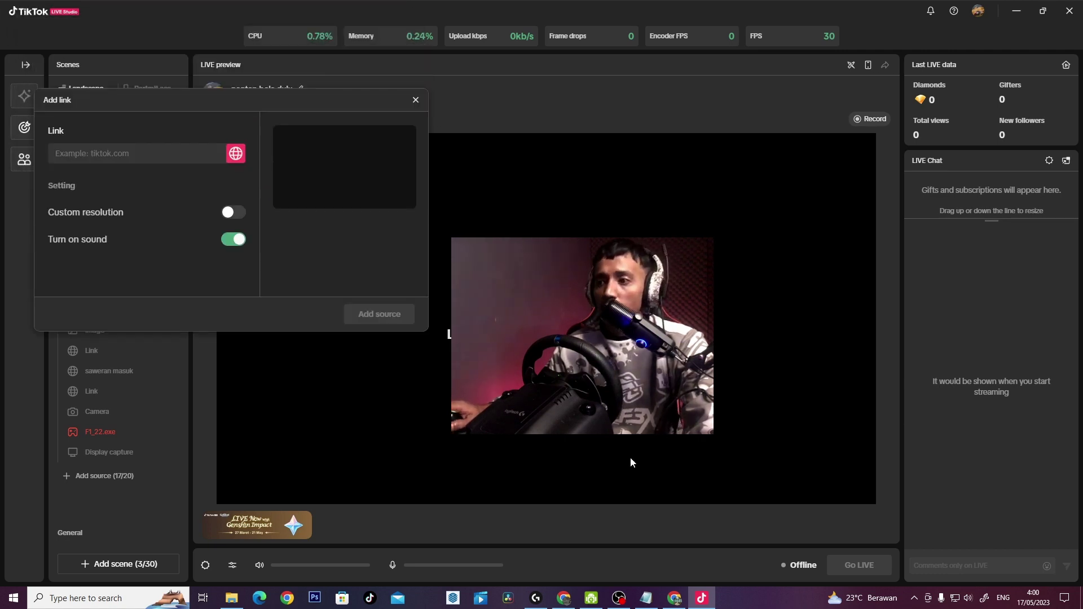
Copy TikFinity's Screen 4 My Actions URL into the LIVE Studio link source, enable custom resolution at 800 × 600 and add it
click(577, 584)
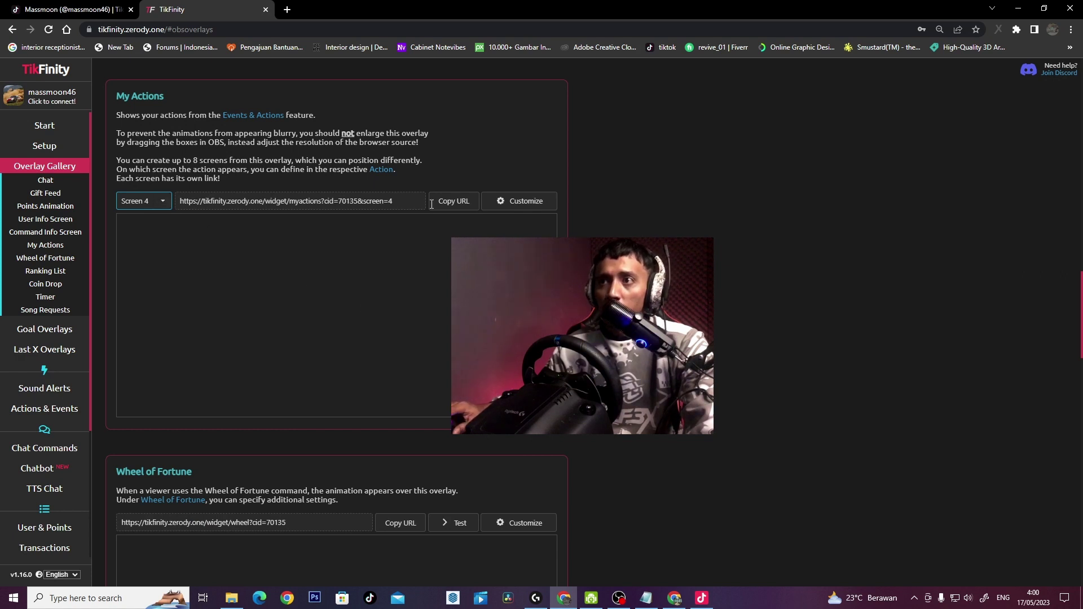
click(454, 202)
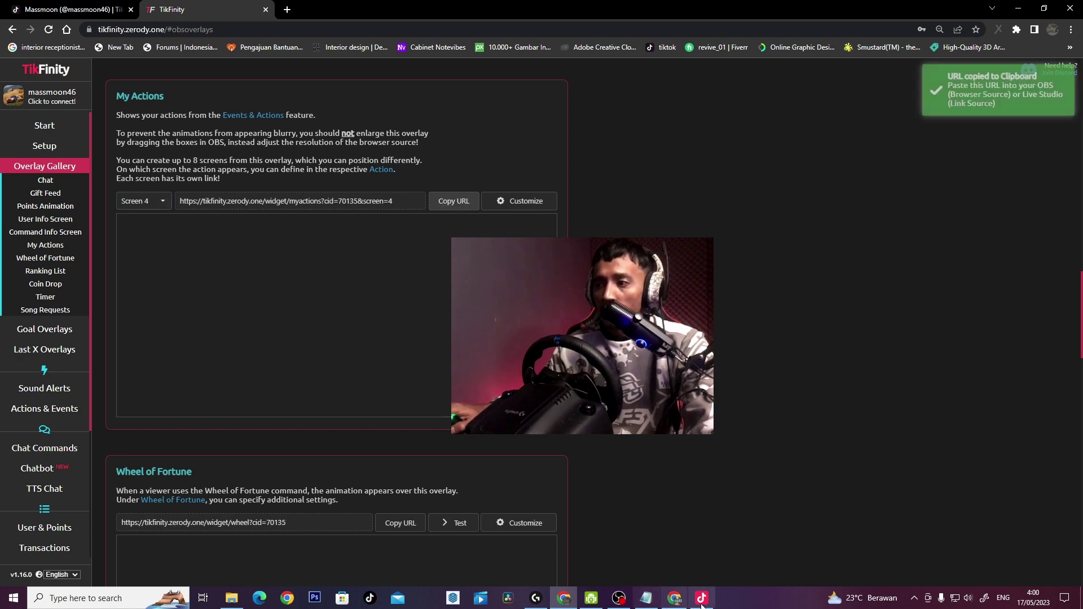
click(699, 599)
click(152, 152)
key(ctrl+v)
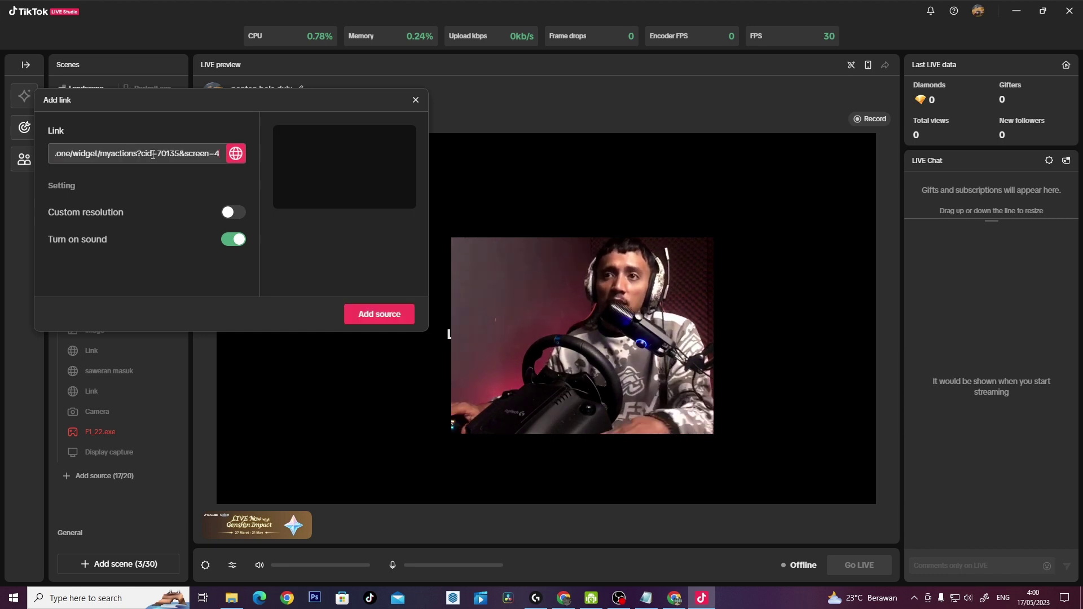
click(236, 217)
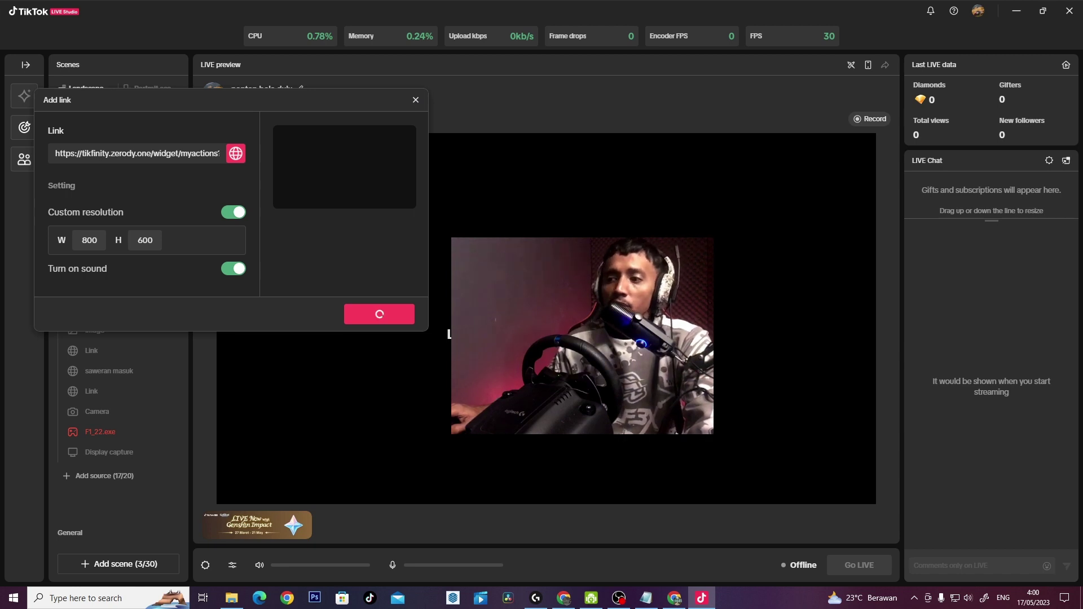
Switch to OBS and create a new Browser source named "likee 10" in scene k
click(618, 605)
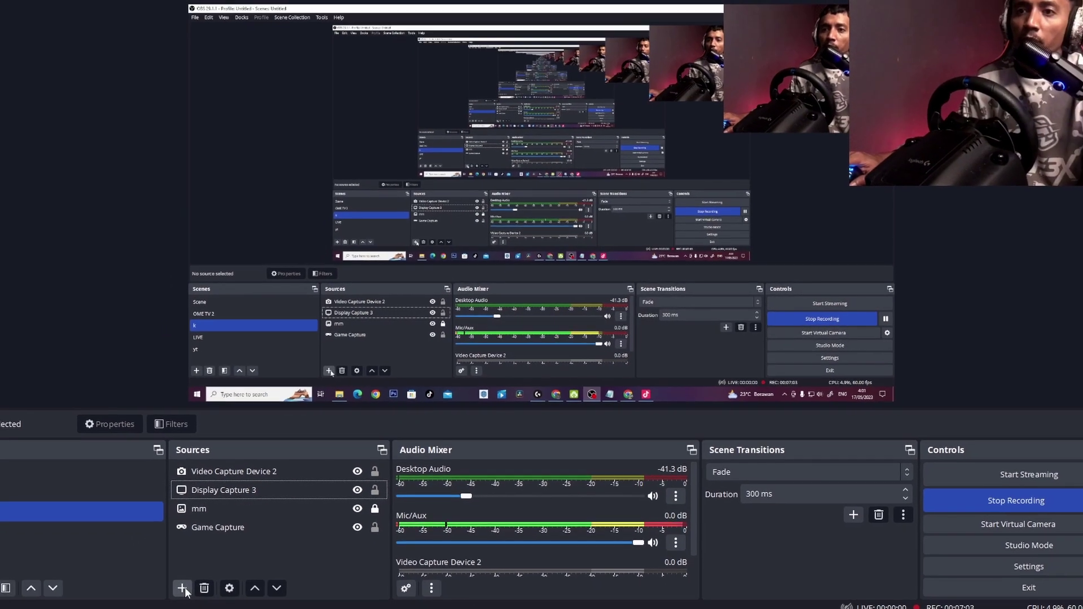
click(202, 572)
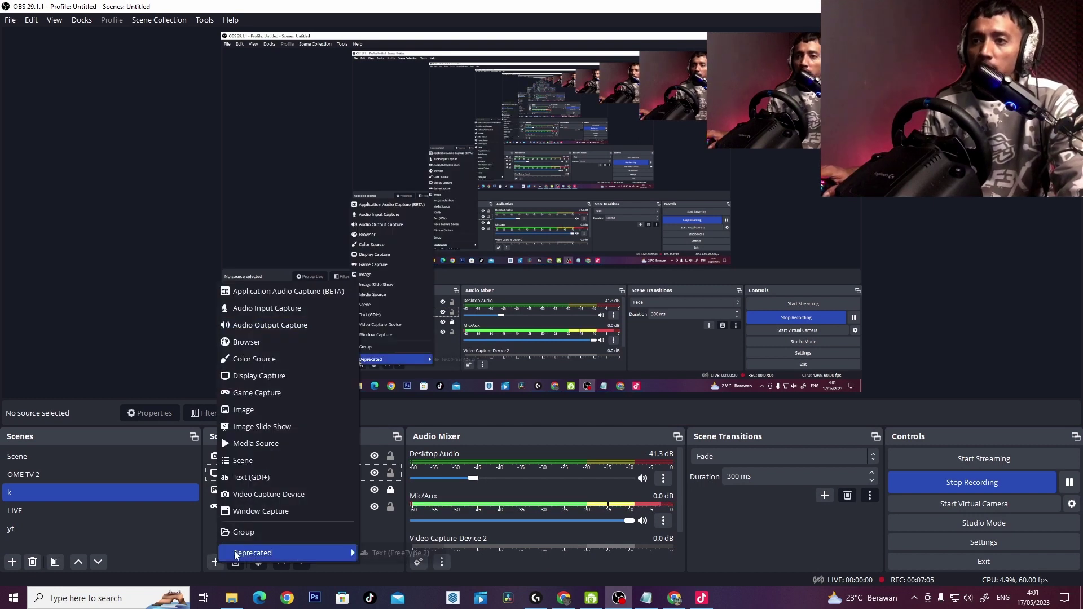
click(248, 342)
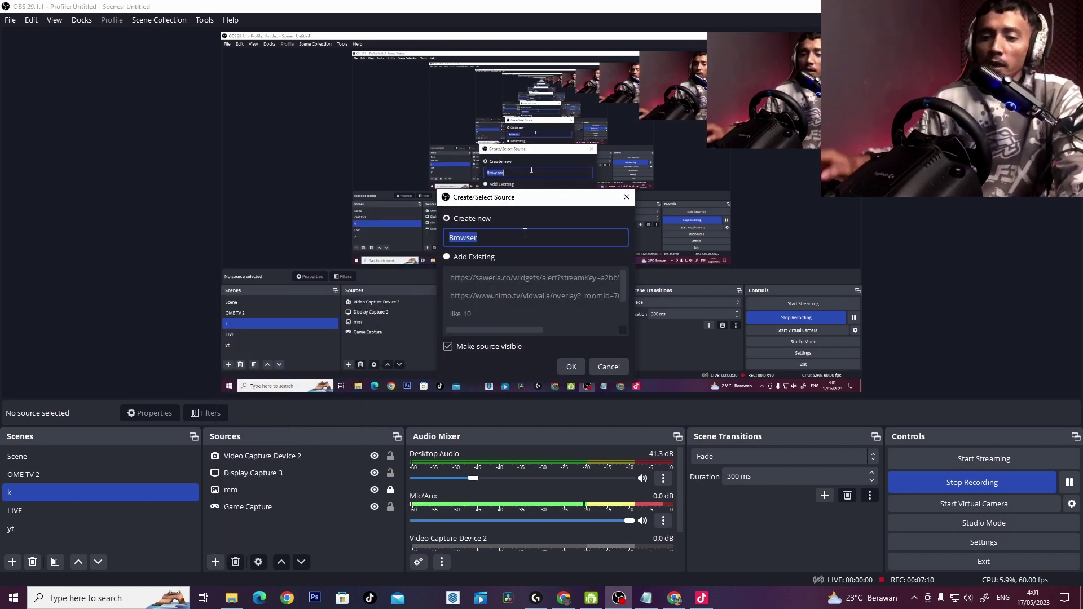
text(li)
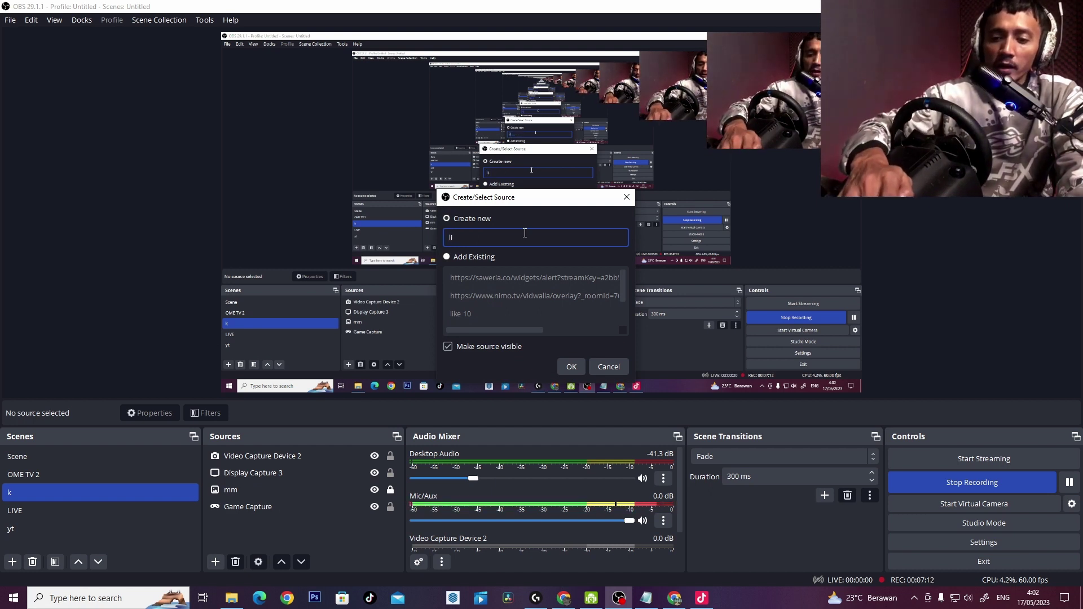
text(kee)
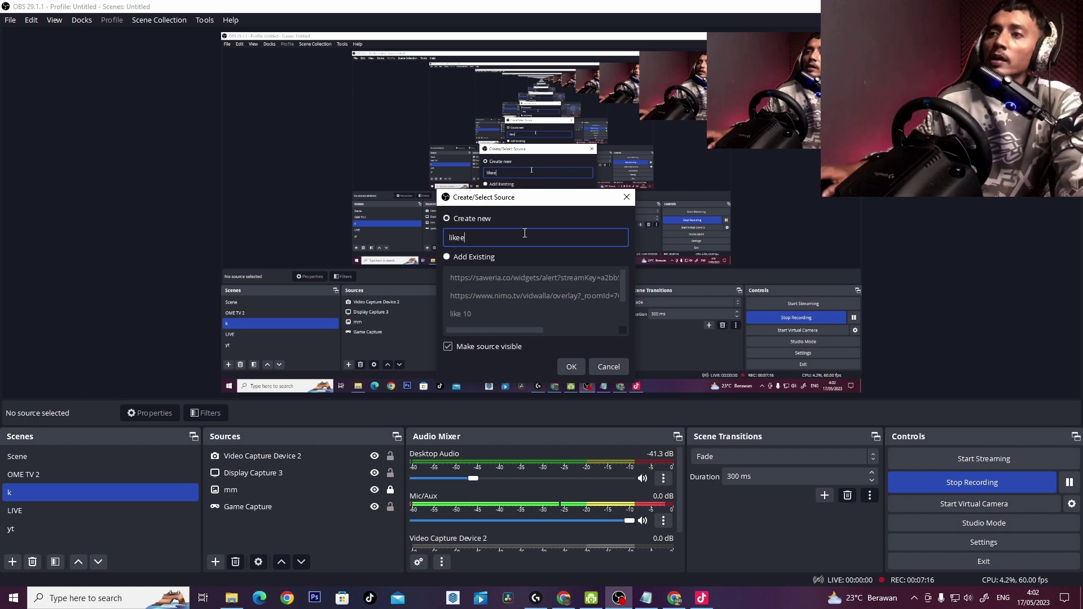
text( 10)
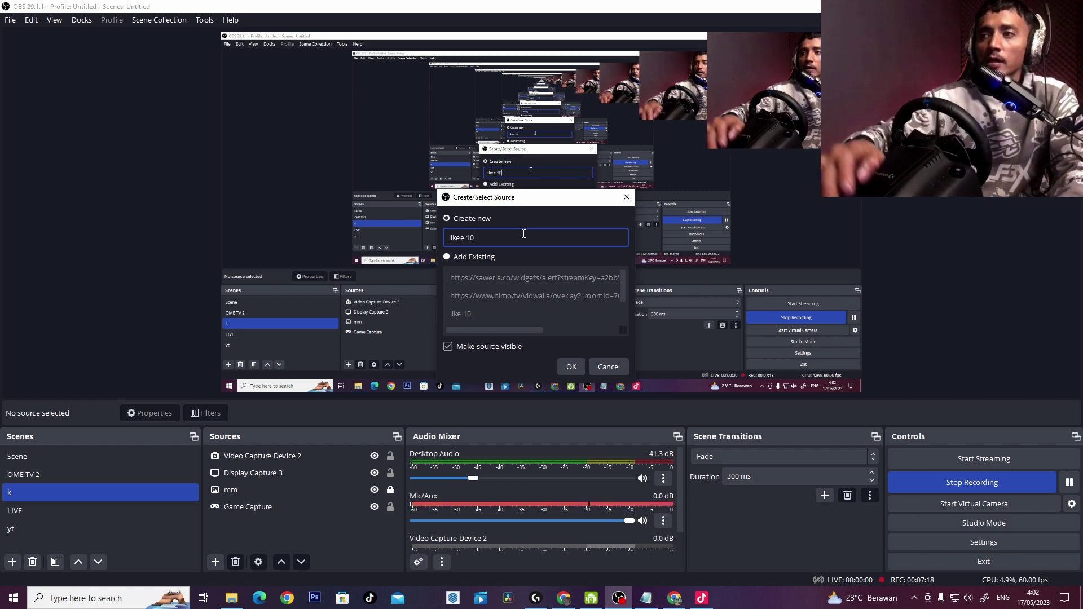
click(573, 366)
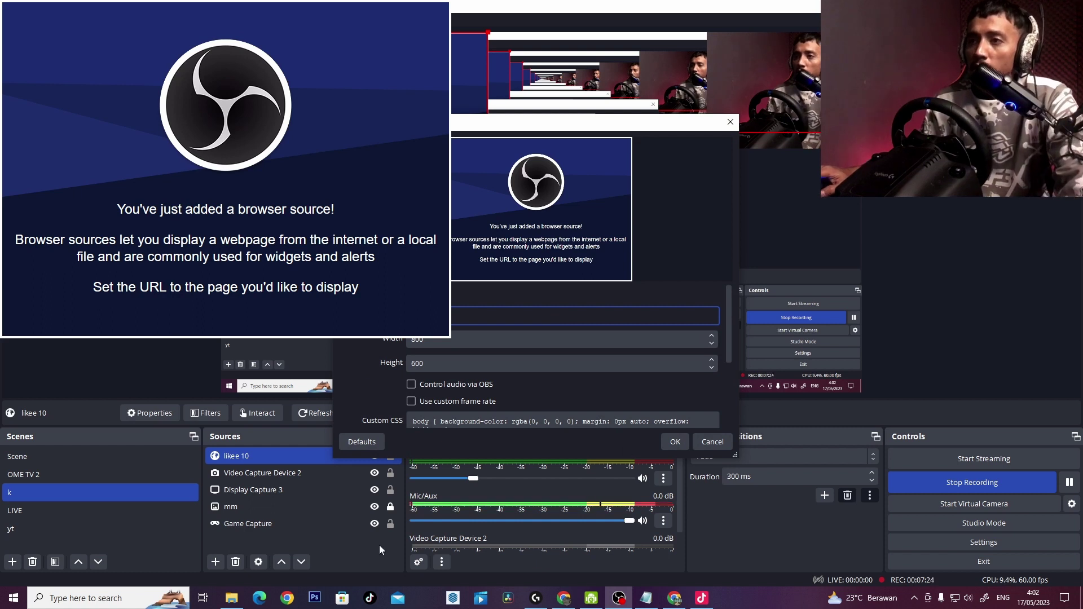
Paste the Screen 4 My Actions overlay URL into the browser source's properties and confirm them
click(563, 598)
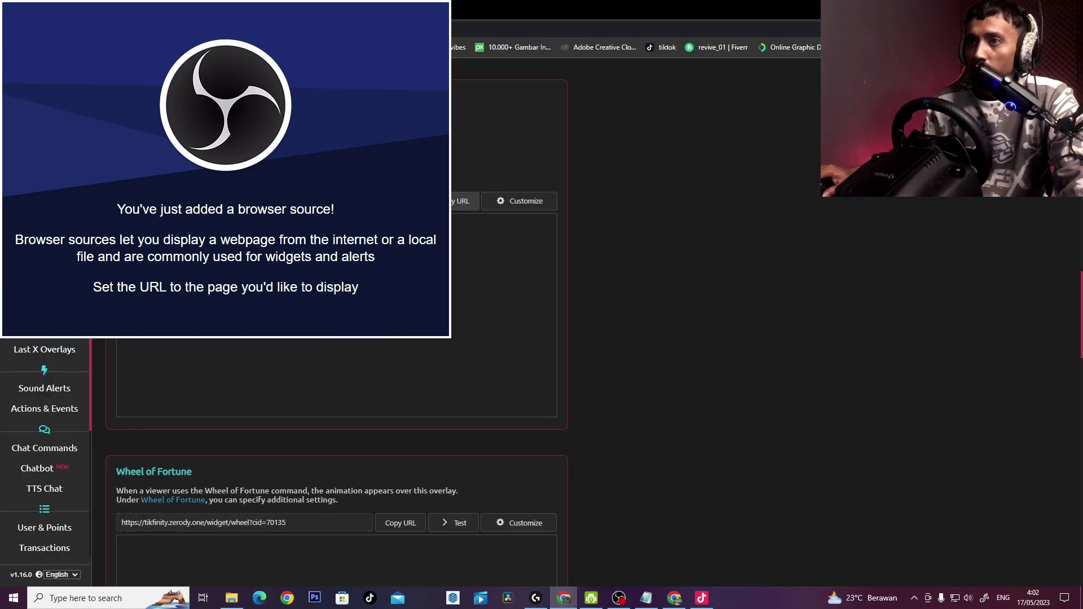
click(619, 597)
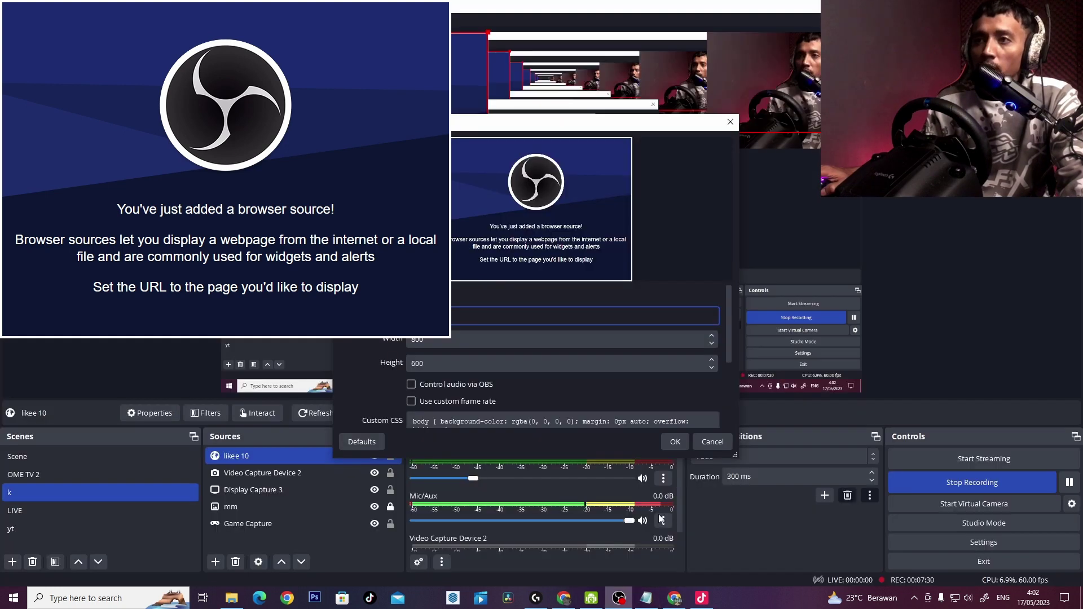
key(ctrl+v)
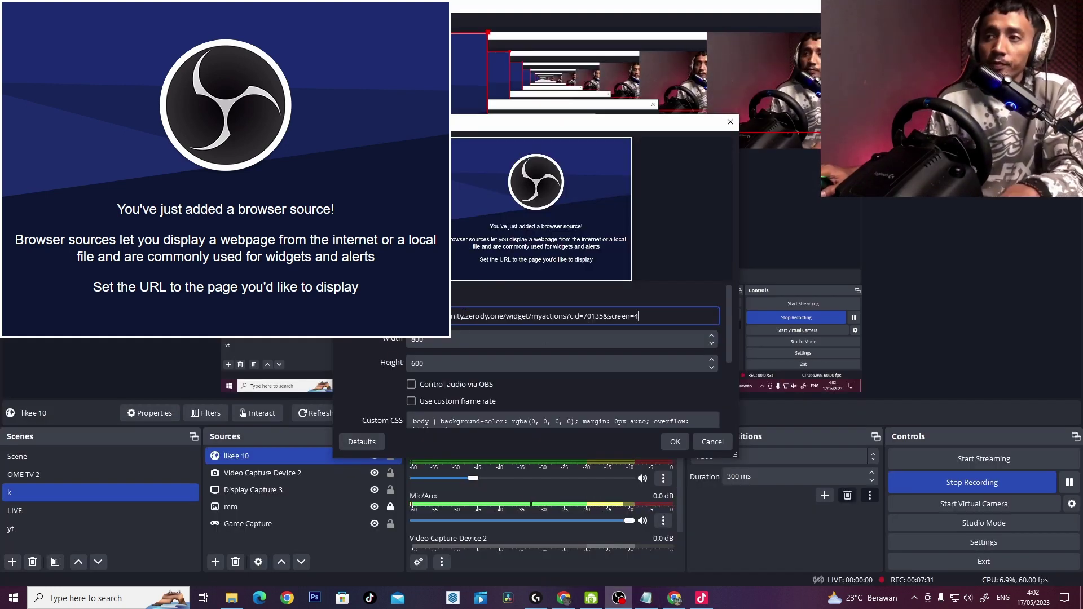
click(670, 445)
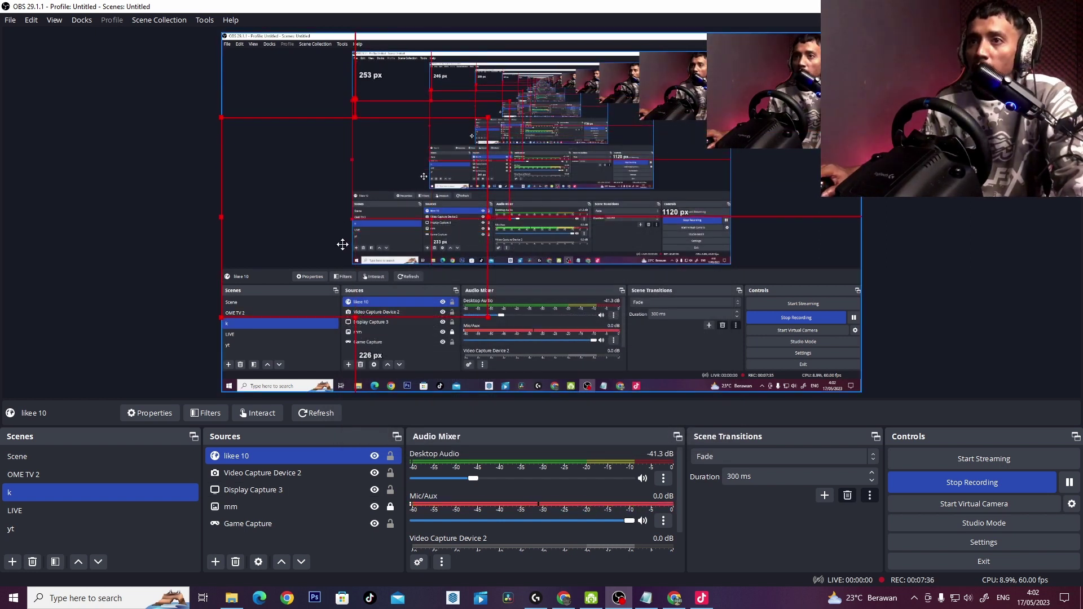
Switch to TikFinity in a smaller window over OBS, open Actions & Events and play the "like 10" action as a test
click(563, 597)
click(1043, 9)
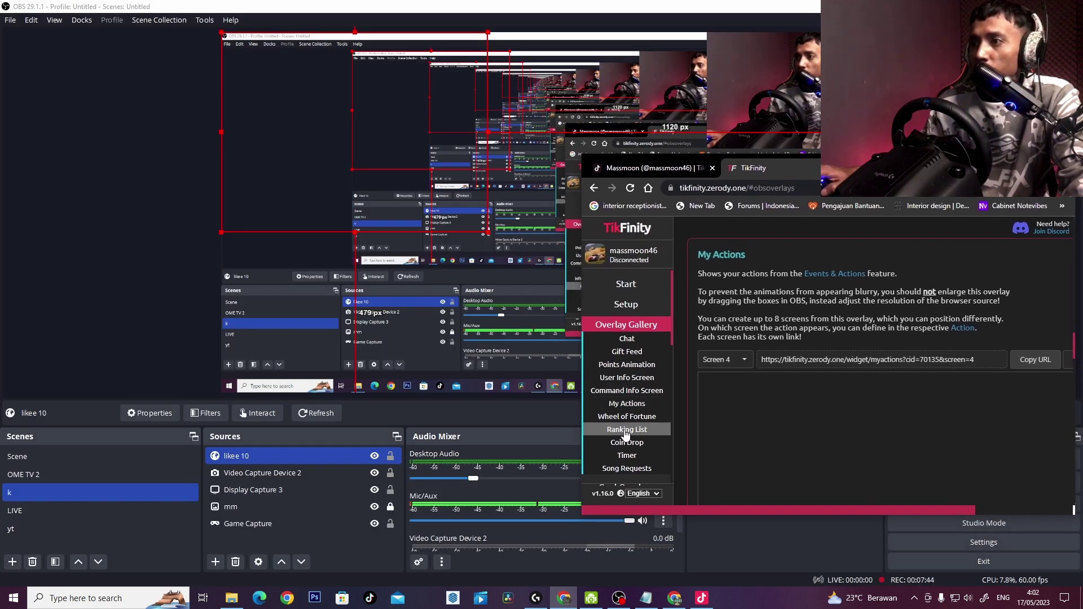
click(626, 325)
scroll(636, 354, down, 4)
scroll(636, 354, up, 4)
scroll(637, 338, down, 2)
scroll(641, 361, up, 2)
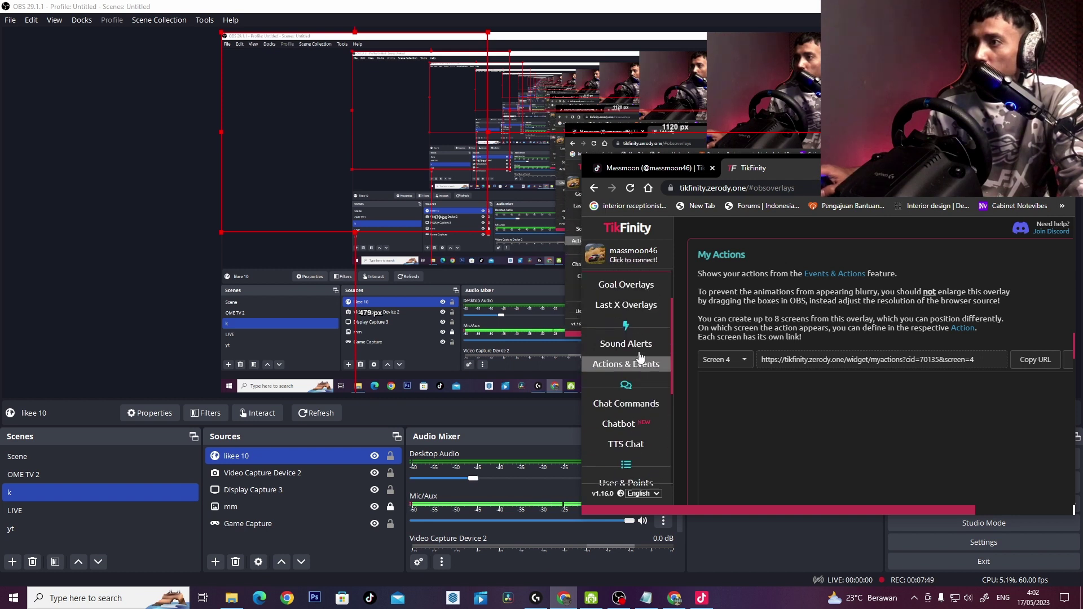
click(631, 352)
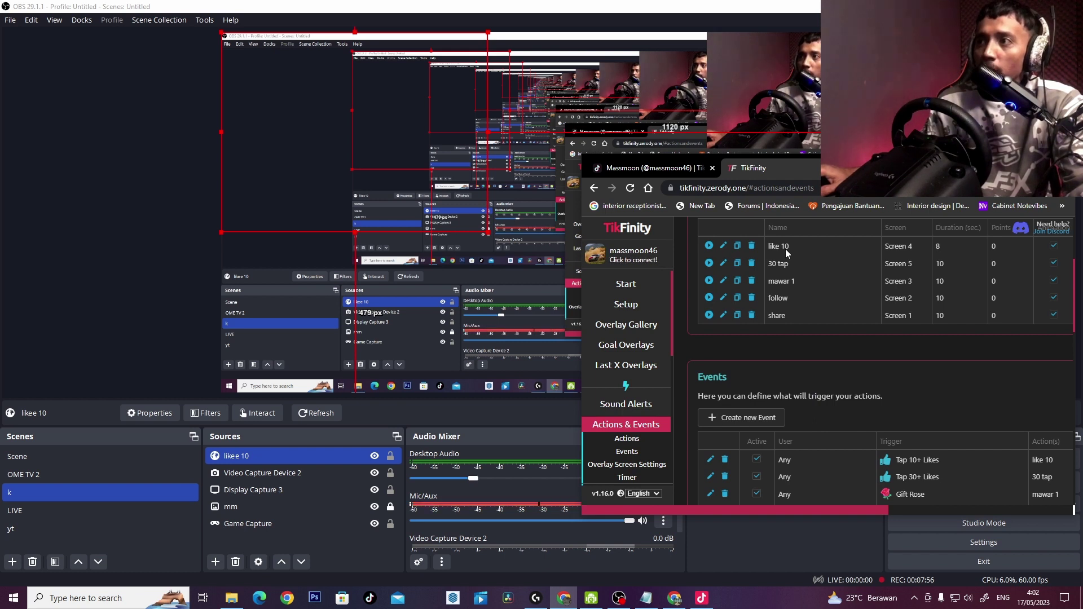
click(709, 247)
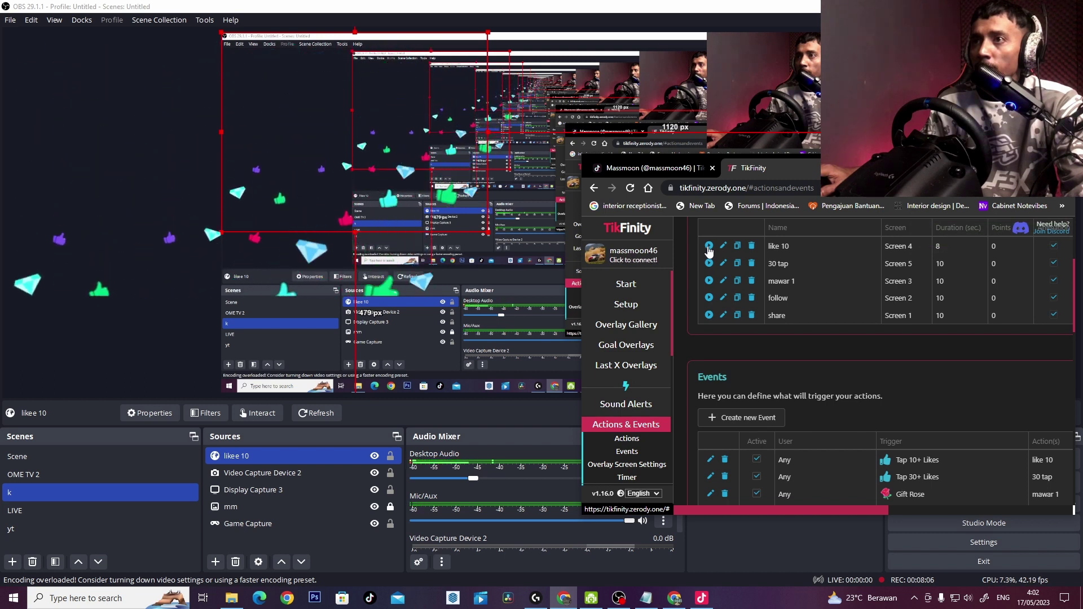
Return to OBS and hide the Display Capture 3 source in the current scene
ctrl+click(375, 476)
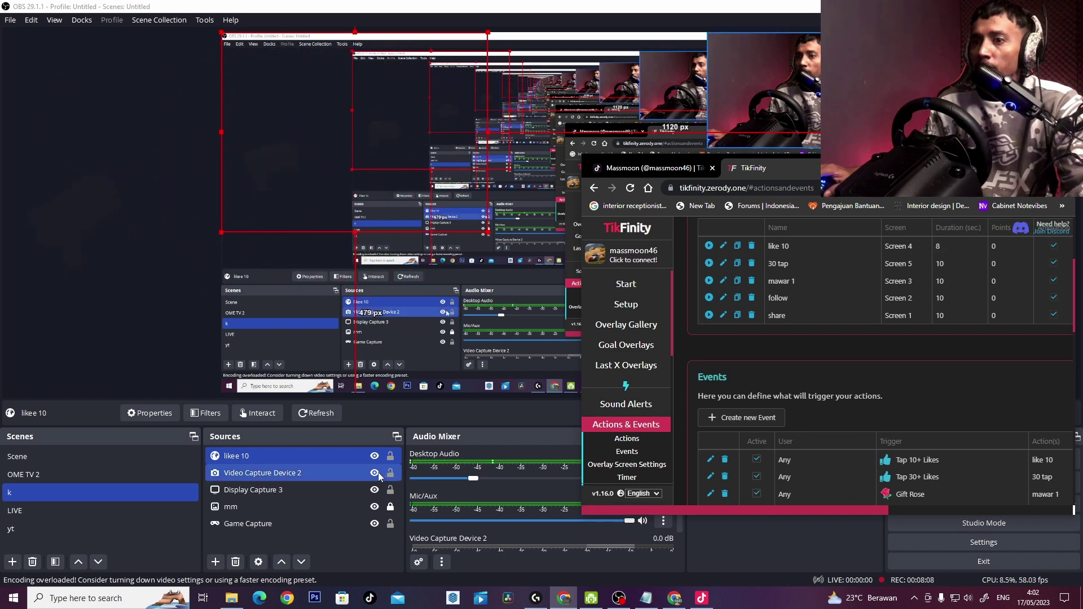
click(375, 473)
click(375, 472)
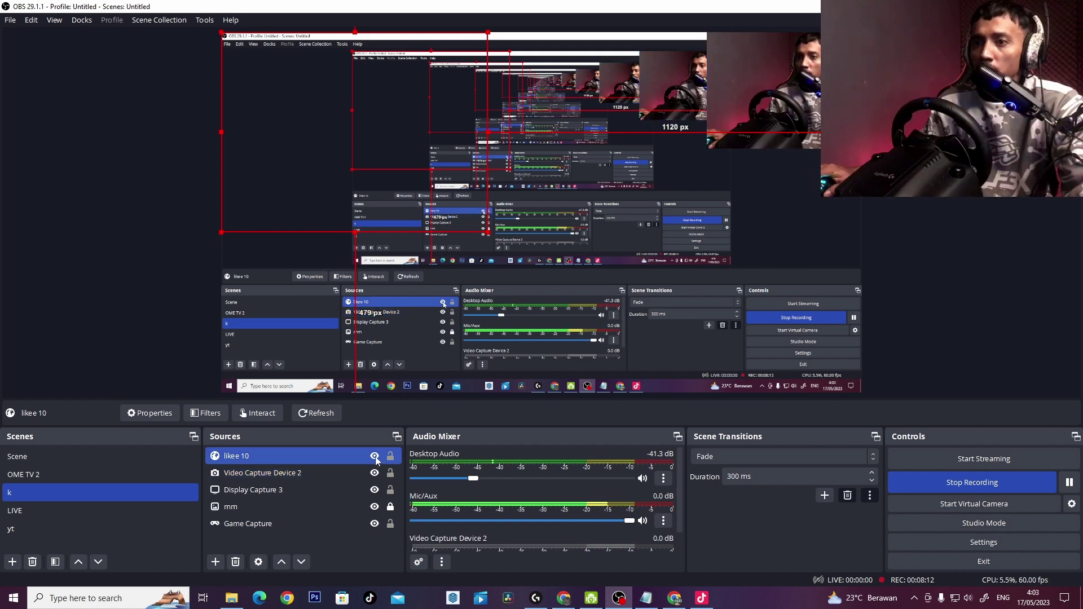
click(338, 490)
click(375, 490)
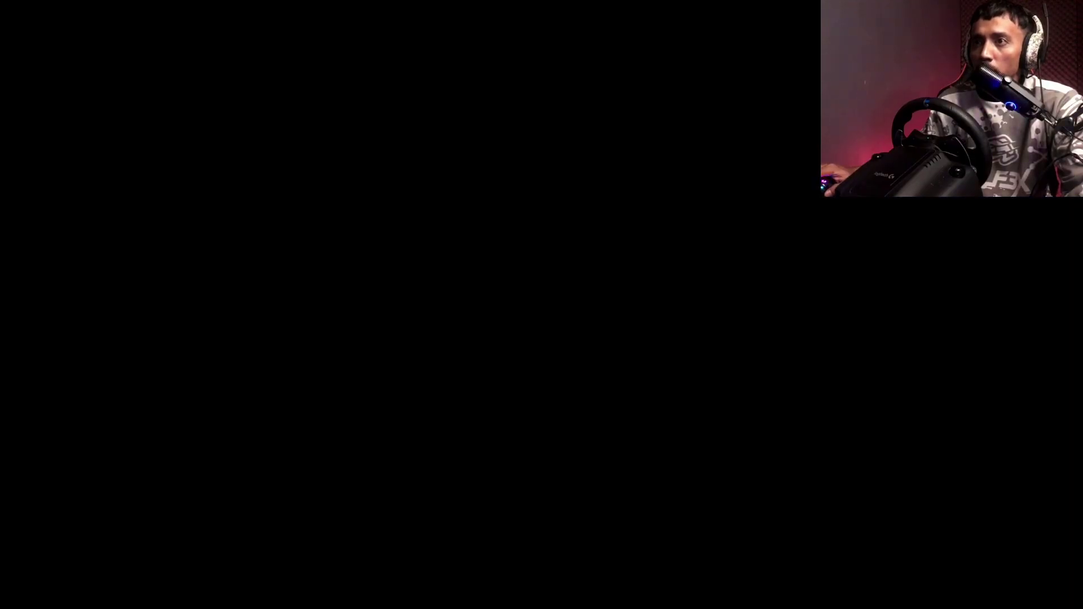